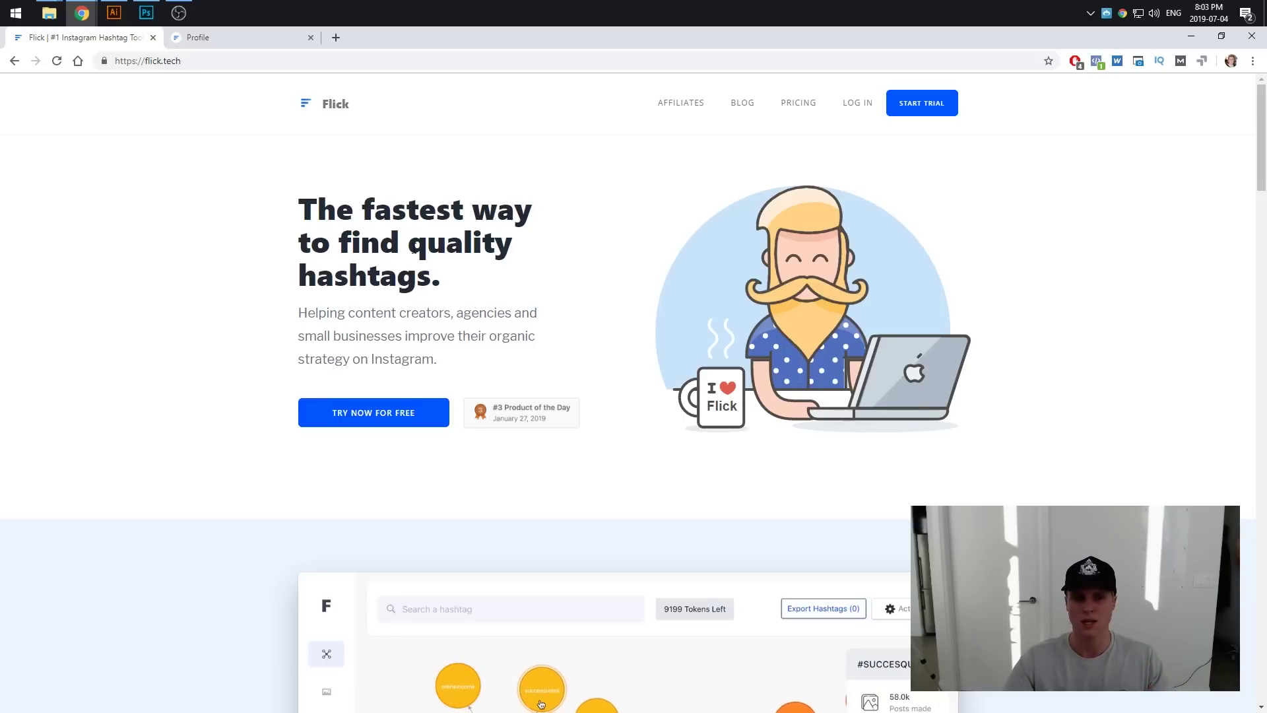
- Highlight 'quality hashtags' in the headline, then scroll past the demo to 'Why people love Flick.'
{"action": "left_click_drag", "start_coordinate": [413, 250], "coordinate": [482, 288]}
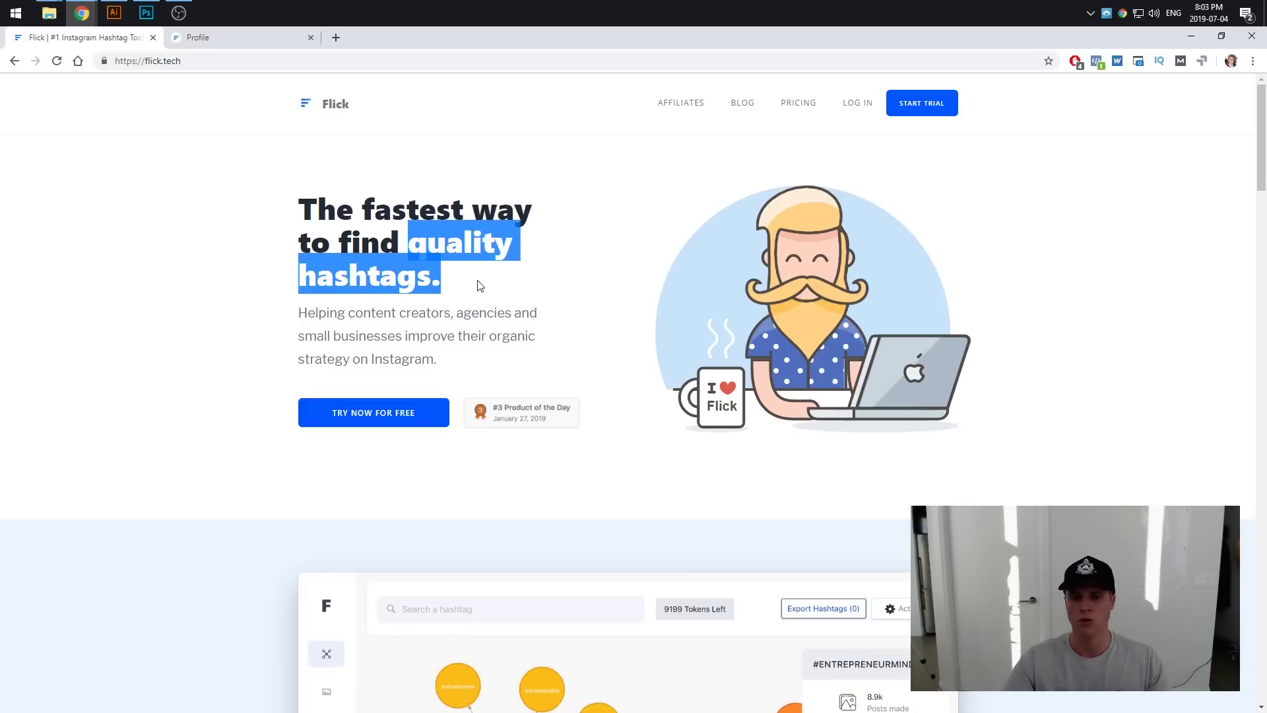
{"action": "left_click", "coordinate": [478, 284]}
{"action": "left_click_drag", "start_coordinate": [1262, 110], "coordinate": [1263, 178]}
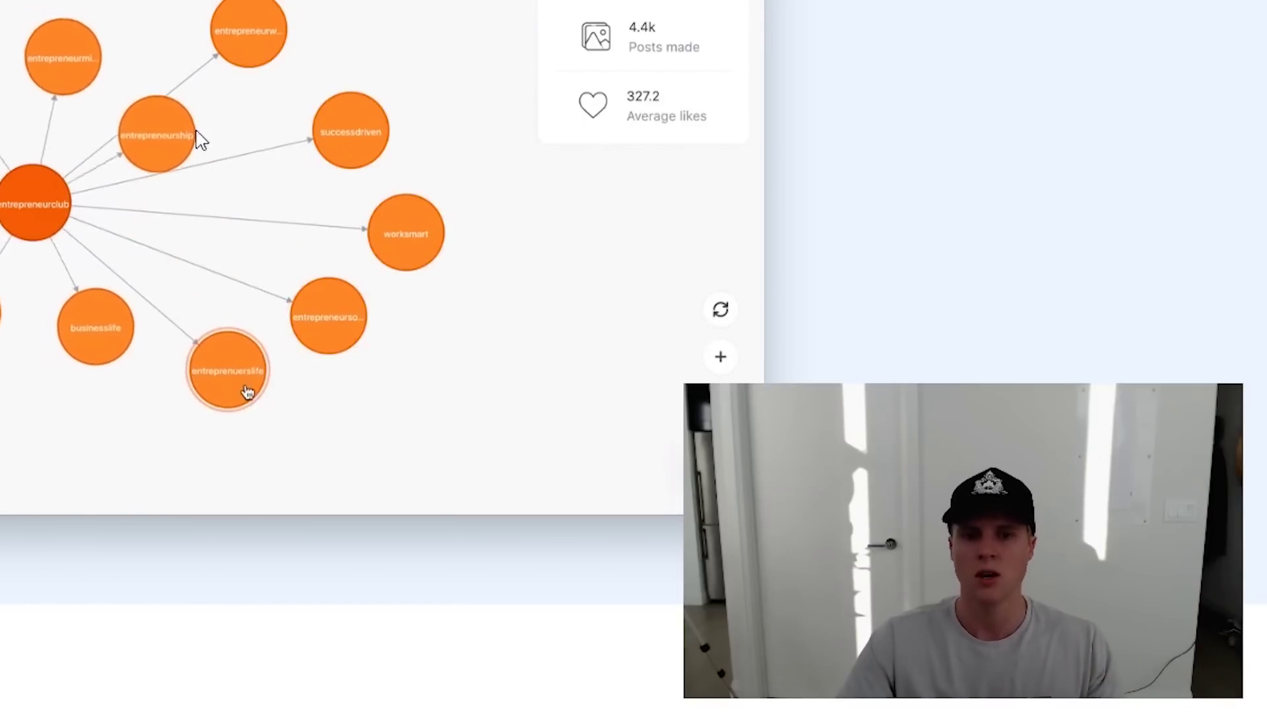
{"action": "scroll", "coordinate": [689, 242], "scroll_direction": "down", "scroll_amount": 6}
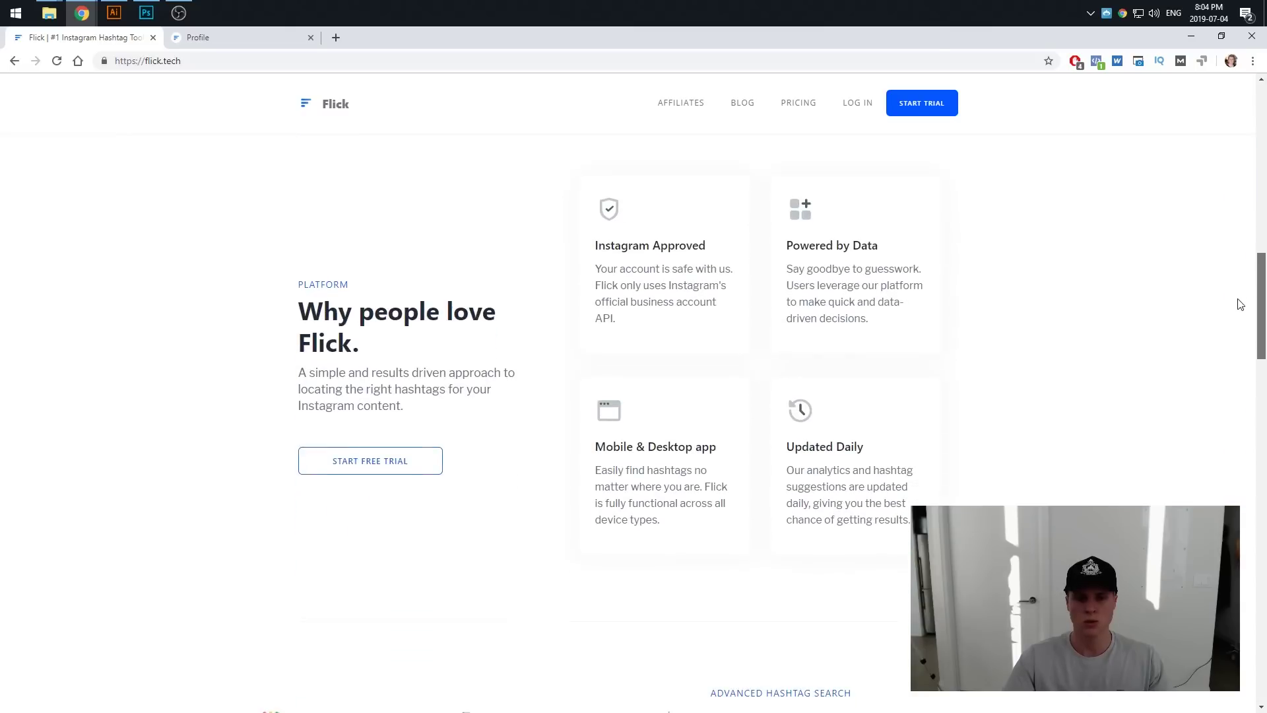
- Highlight the 'Instagram Approved' heading, scroll through the features, then return to the page top
{"action": "left_click_drag", "start_coordinate": [654, 241], "coordinate": [593, 246]}
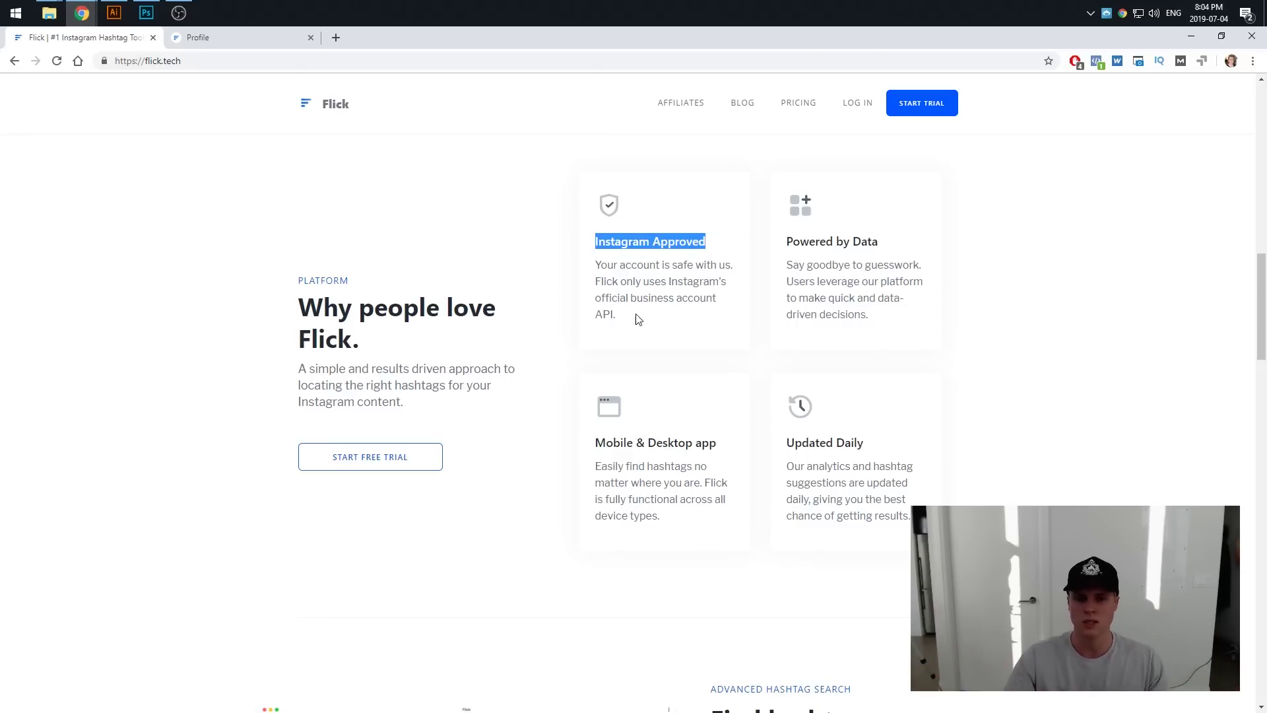
{"action": "scroll", "coordinate": [638, 319], "scroll_direction": "down", "scroll_amount": 6}
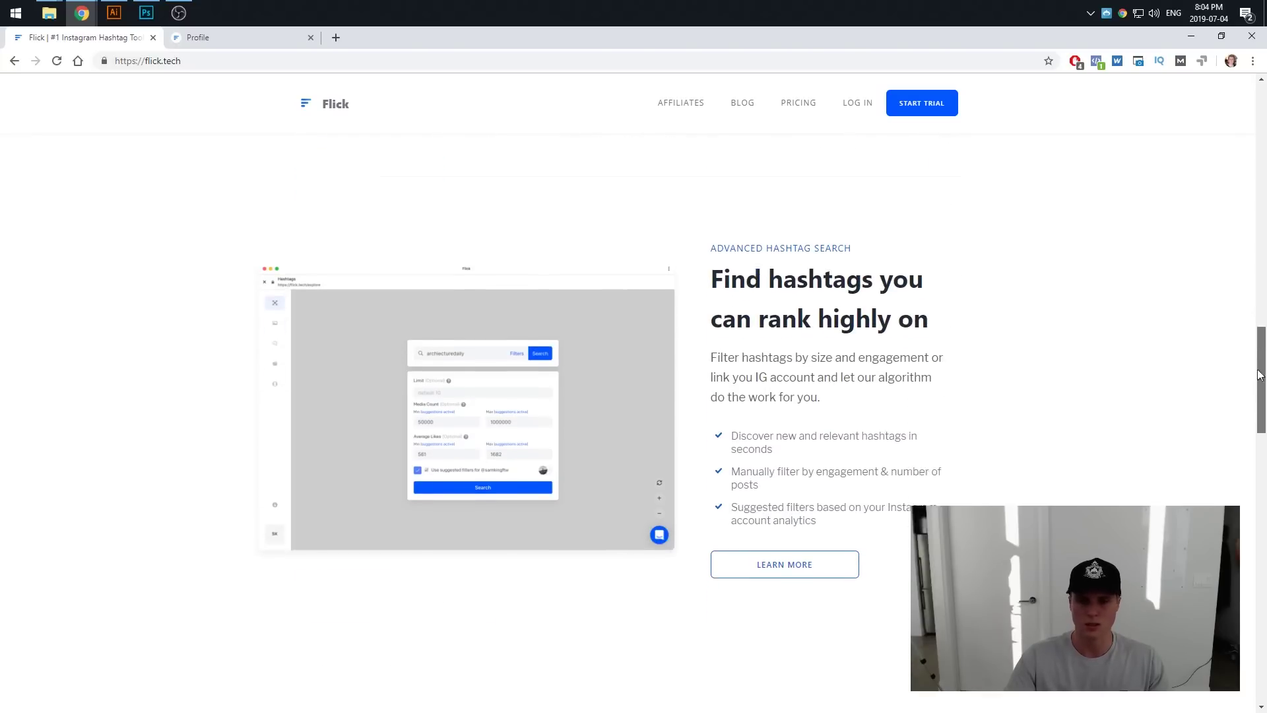
{"action": "scroll", "coordinate": [1235, 359], "scroll_direction": "down", "scroll_amount": 5}
{"action": "scroll", "coordinate": [1229, 183], "scroll_direction": "up", "scroll_amount": 20}
{"action": "scroll", "coordinate": [1237, 133], "scroll_direction": "up", "scroll_amount": 2}
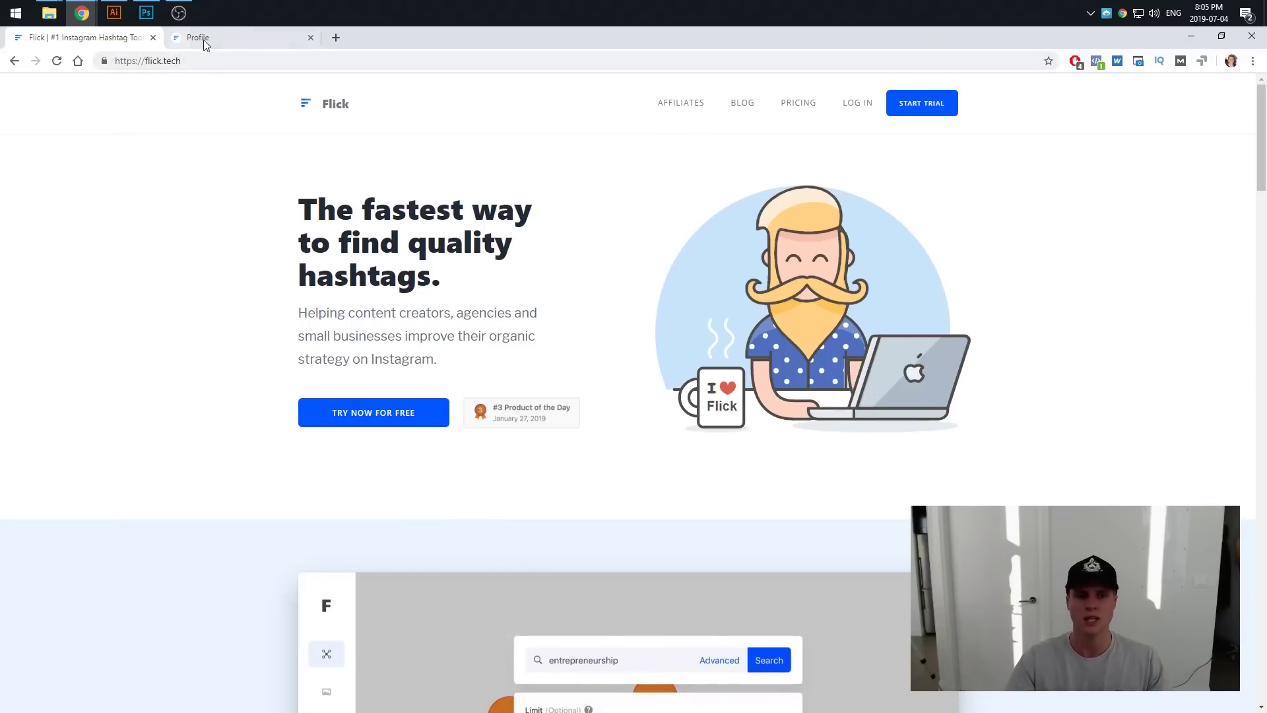
- Switch to the Profile tab showing the Instagram Accounts settings
{"action": "left_click", "coordinate": [223, 41]}
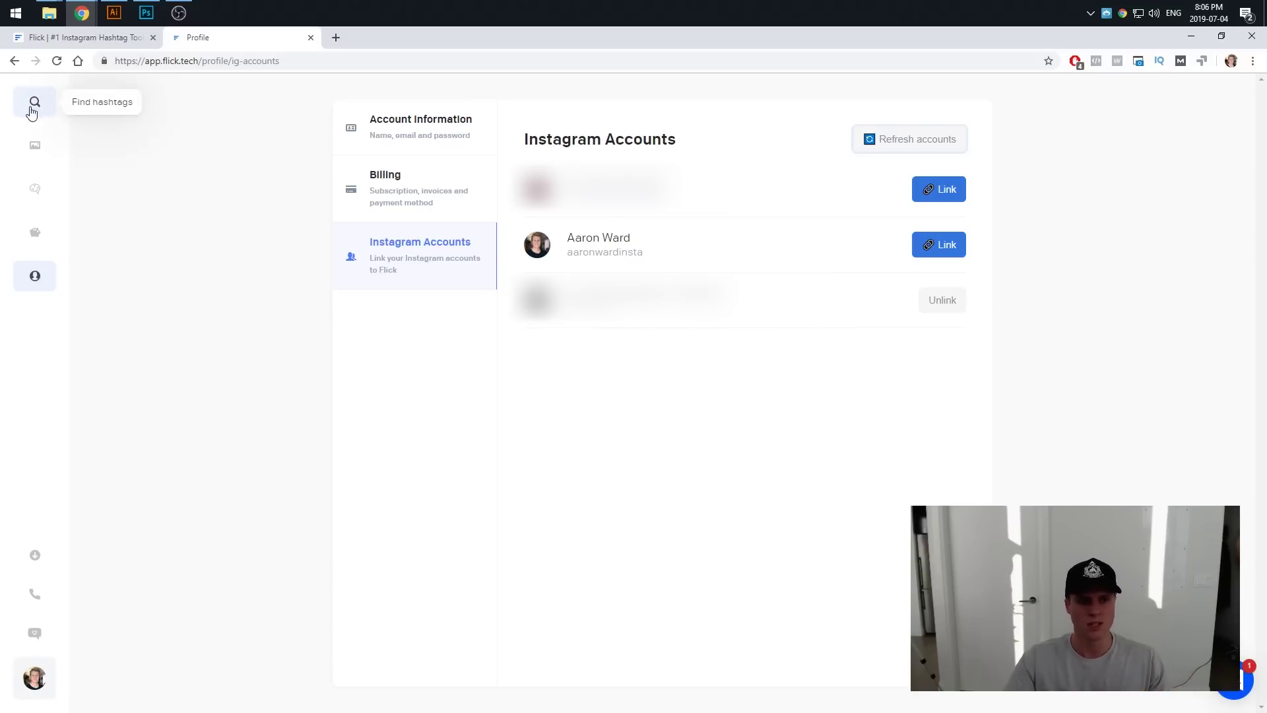
- On the Find hashtags page, replace a trial 'dog' entry with 'smoothie' in the search box
{"action": "left_click", "coordinate": [33, 108]}
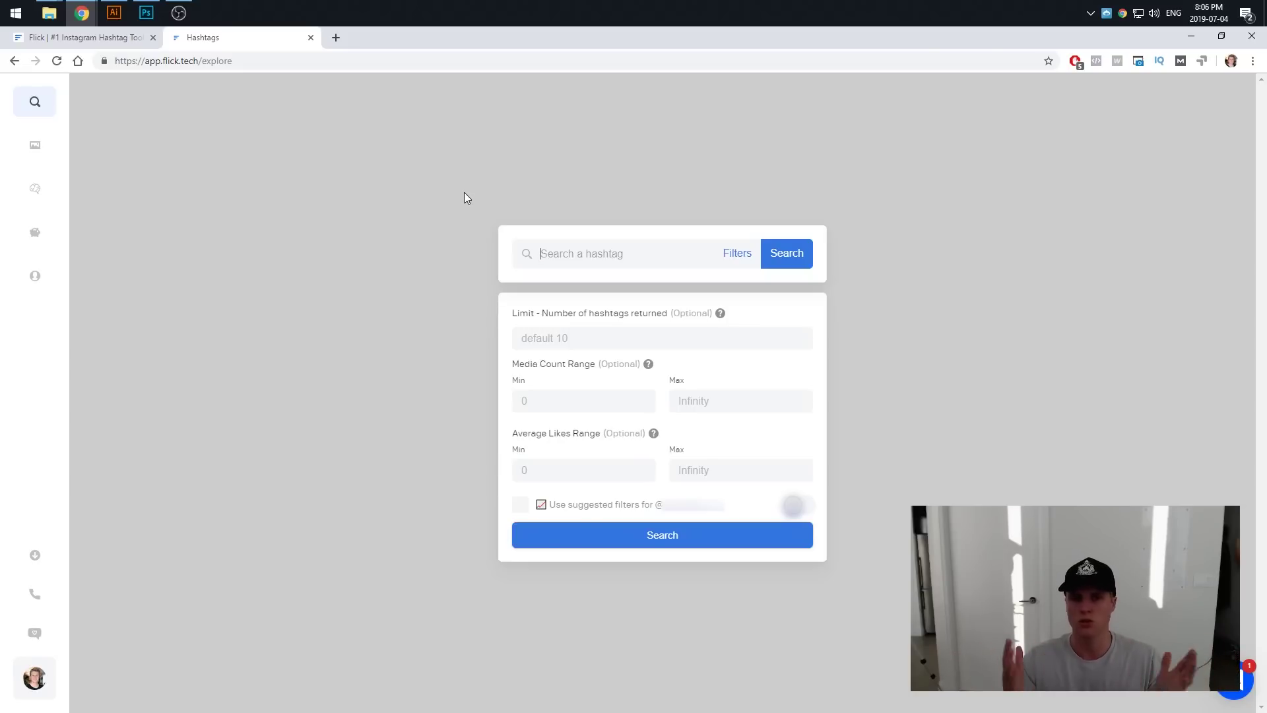
{"action": "type", "text": "dog"}
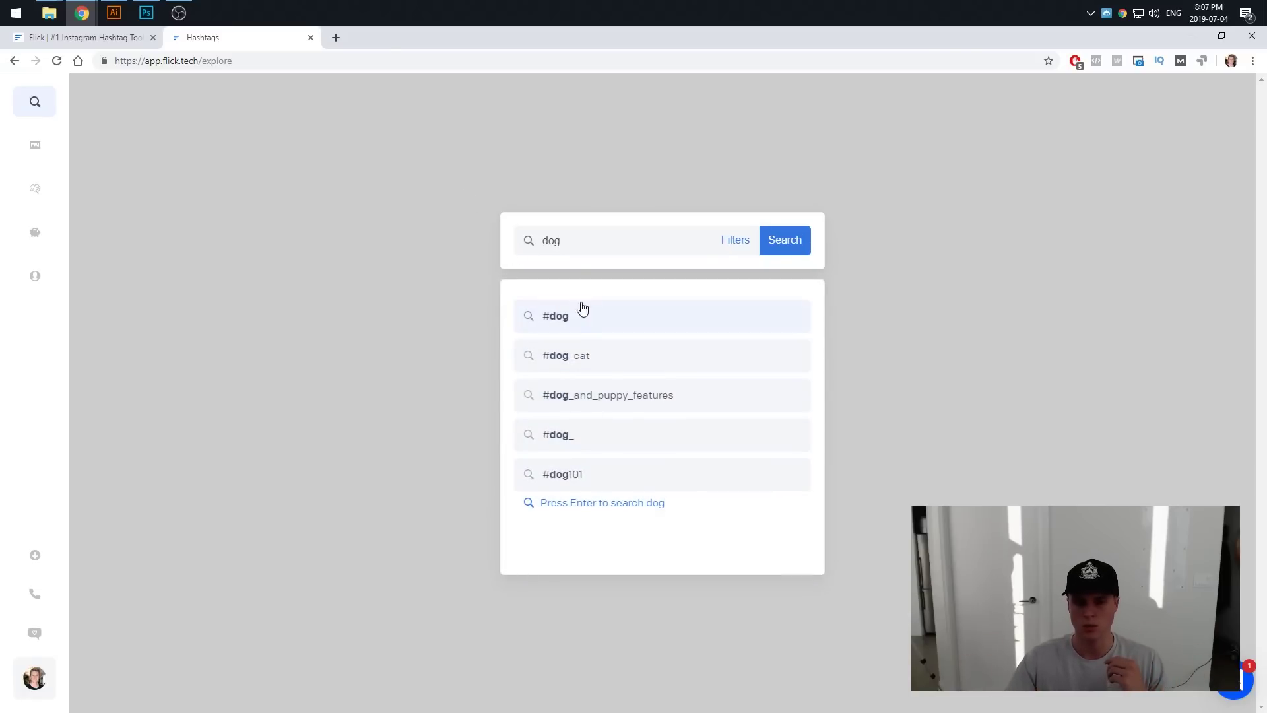
{"action": "key", "text": "BackSpace"}
{"action": "key", "text": "BackSpace"}
{"action": "key", "text": "BackSpace"}
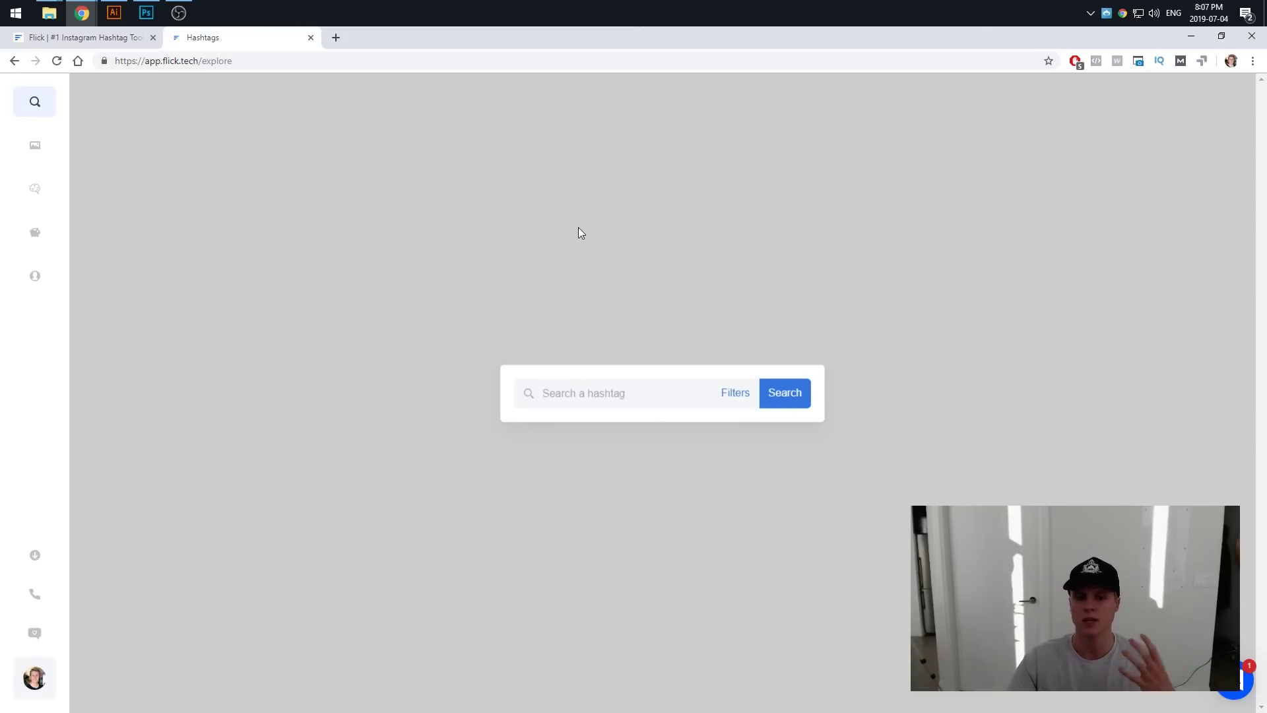
{"action": "type", "text": "smoothie"}
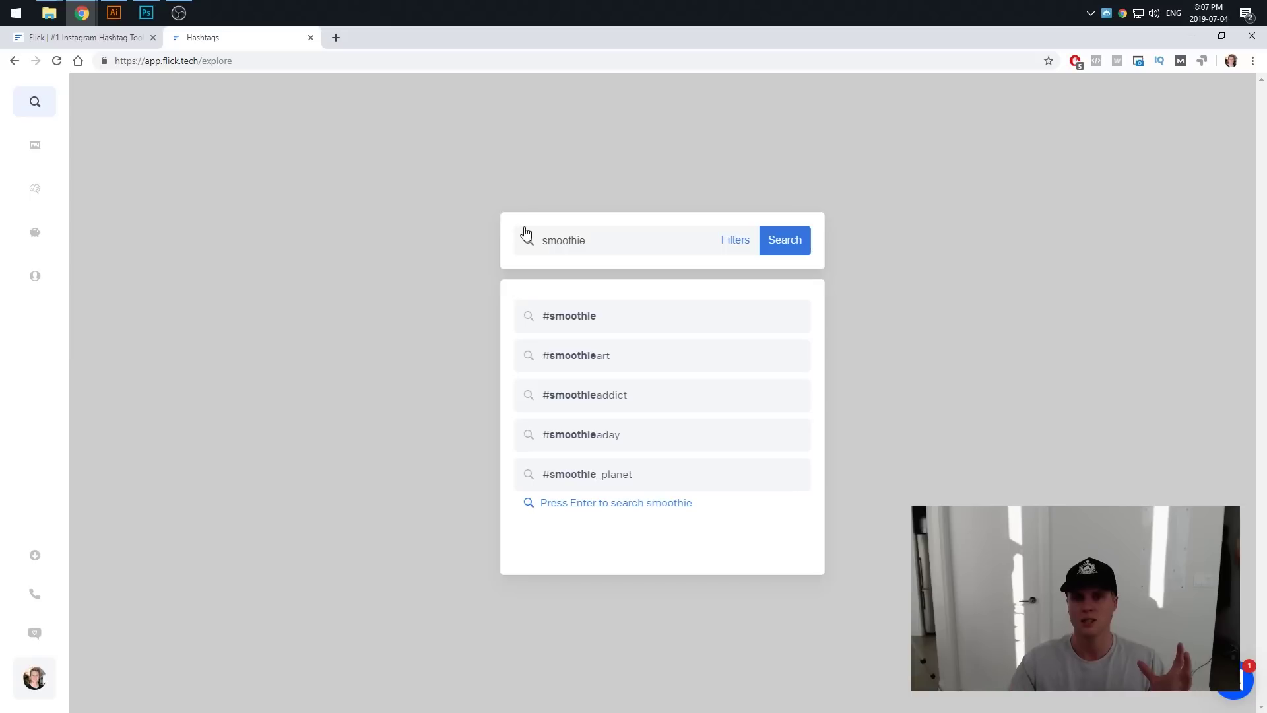
{"action": "left_click", "coordinate": [732, 247]}
- Run the smoothie search with 'Use suggested filters' on, and switch results to the network graph
{"action": "left_click", "coordinate": [727, 255]}
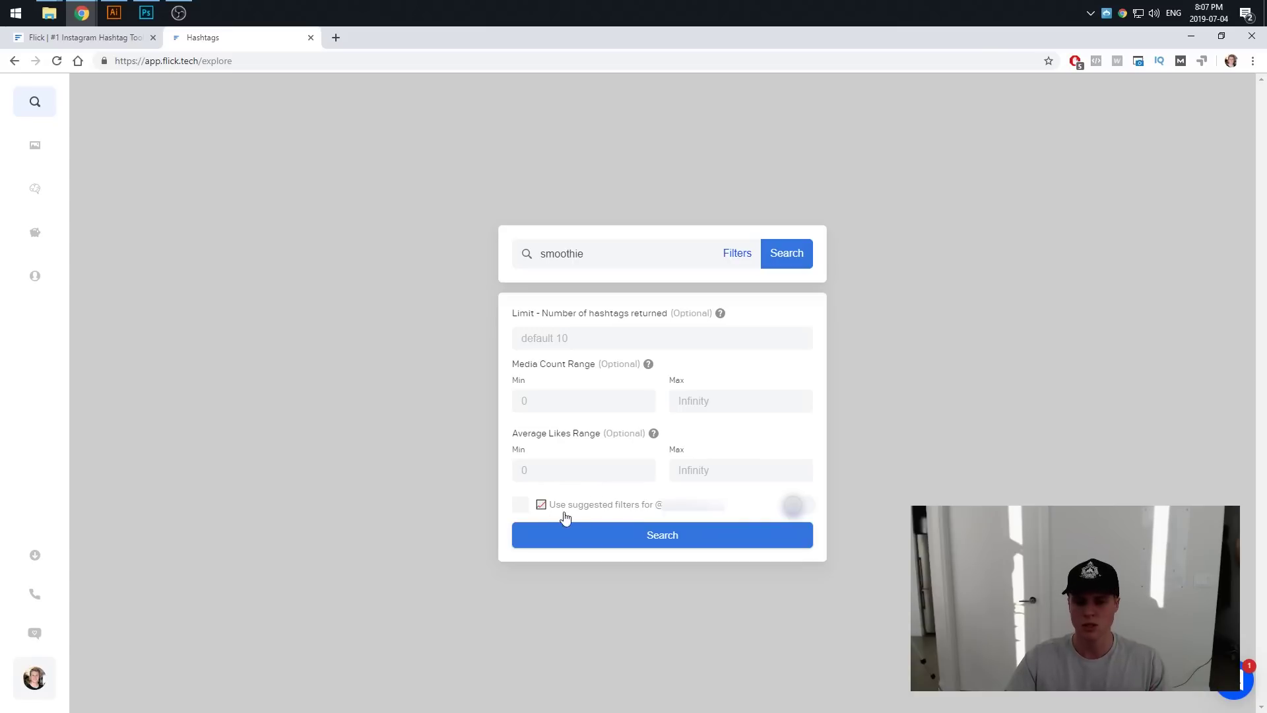
{"action": "left_click", "coordinate": [520, 504]}
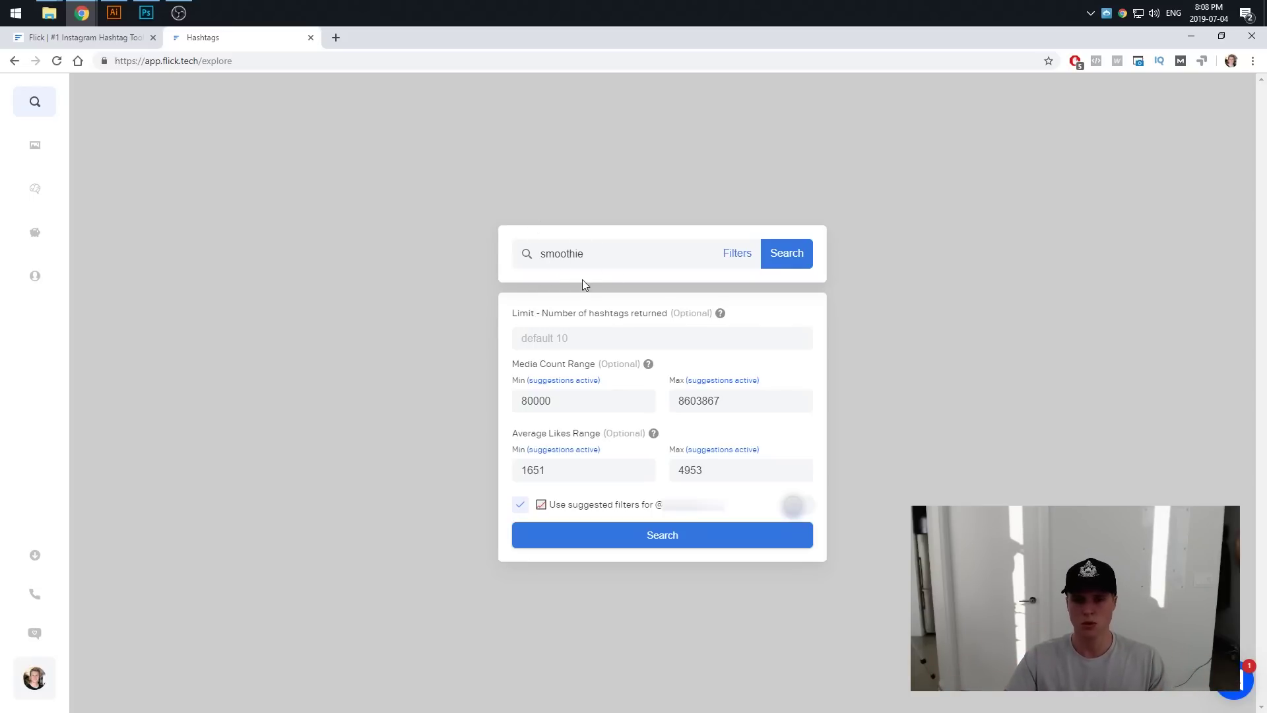
{"action": "left_click", "coordinate": [655, 540]}
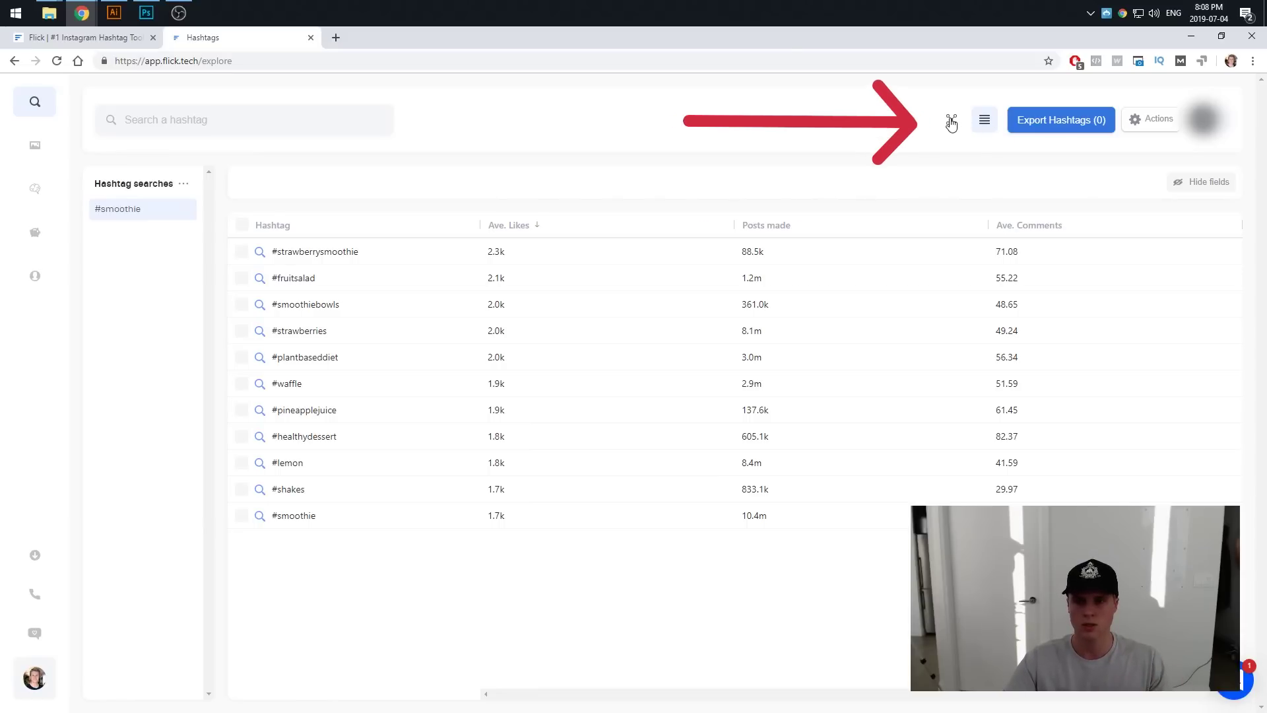
{"action": "left_click", "coordinate": [951, 123]}
- Re-centre the graph on smoothie, select #shakes for export and drag it right
{"action": "mouse_move", "coordinate": [700, 180]}
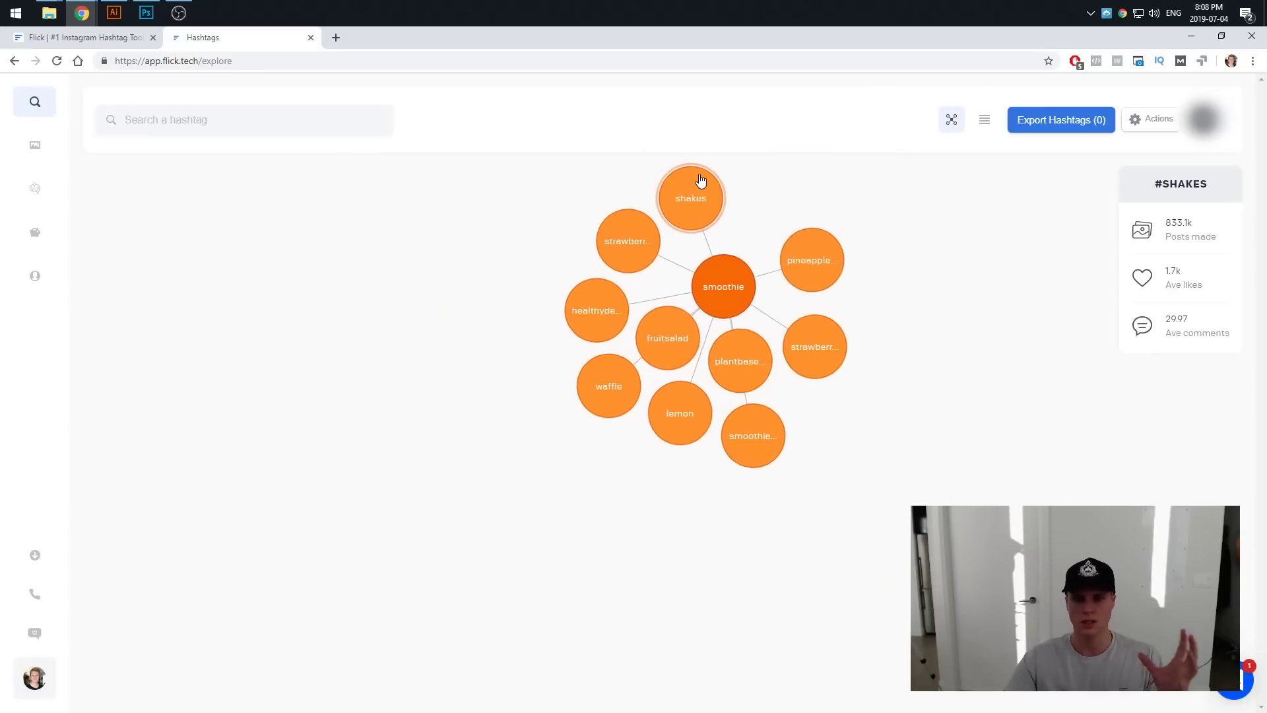
{"action": "left_click", "coordinate": [736, 283]}
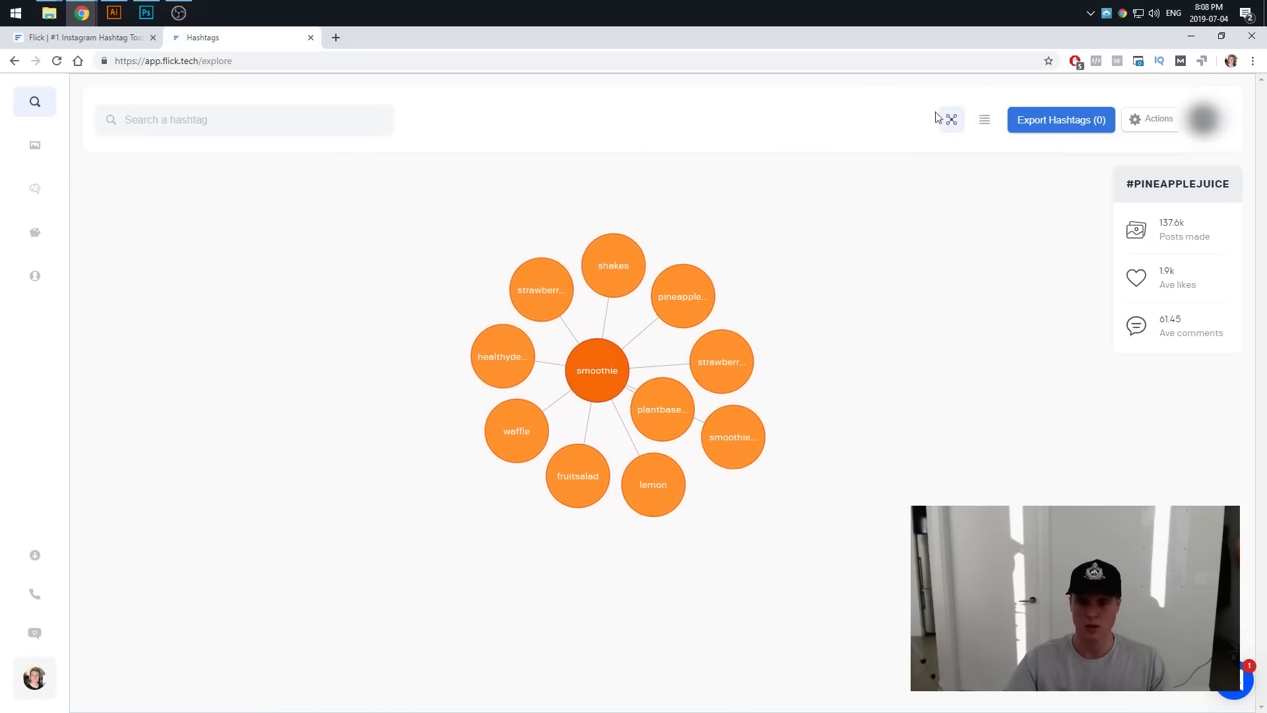
{"action": "left_click", "coordinate": [602, 379]}
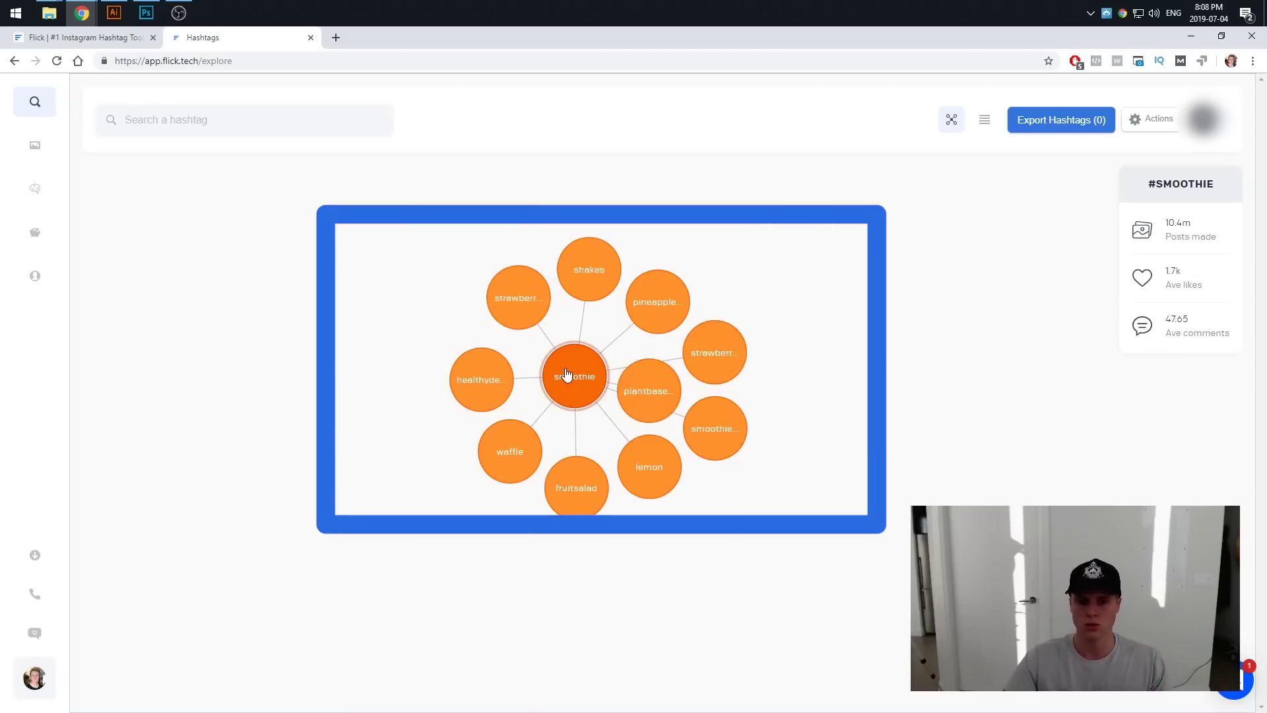
{"action": "left_click", "coordinate": [594, 272]}
{"action": "left_click_drag", "start_coordinate": [593, 275], "coordinate": [845, 270]}
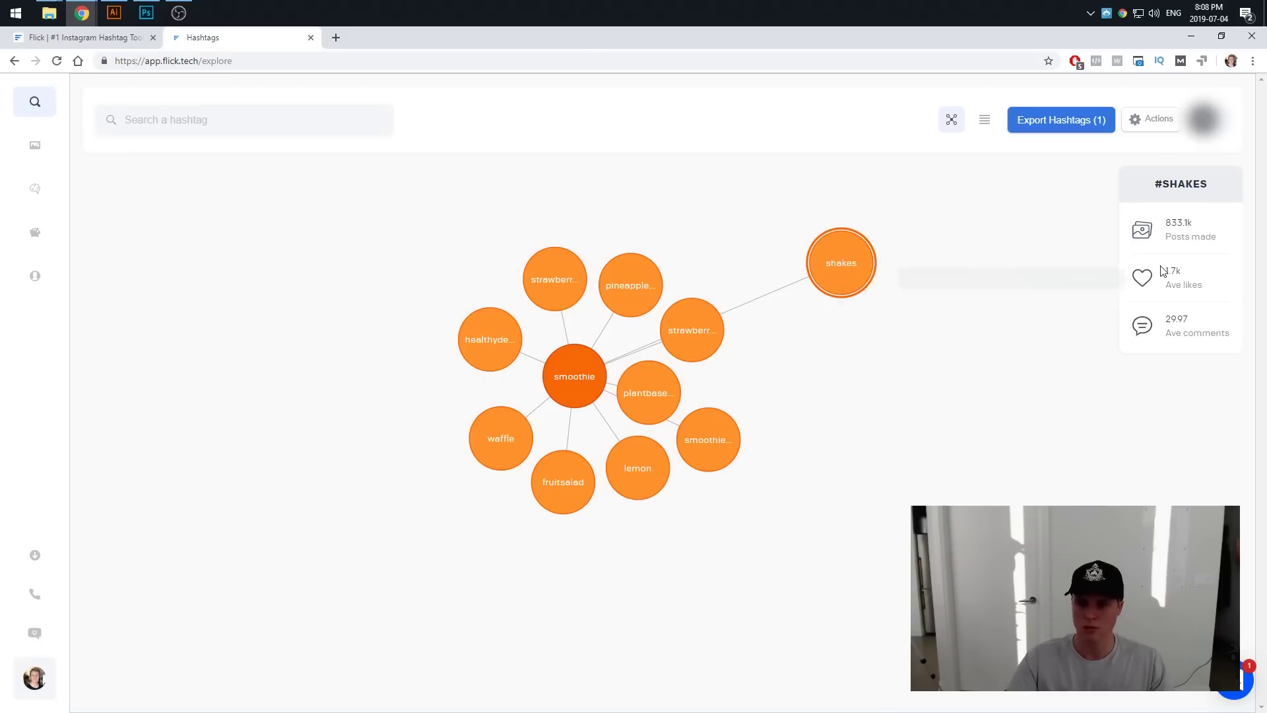
- Nudge the shakes bubble up-left and expand it into its own related-hashtag search
{"action": "mouse_move", "coordinate": [1198, 320]}
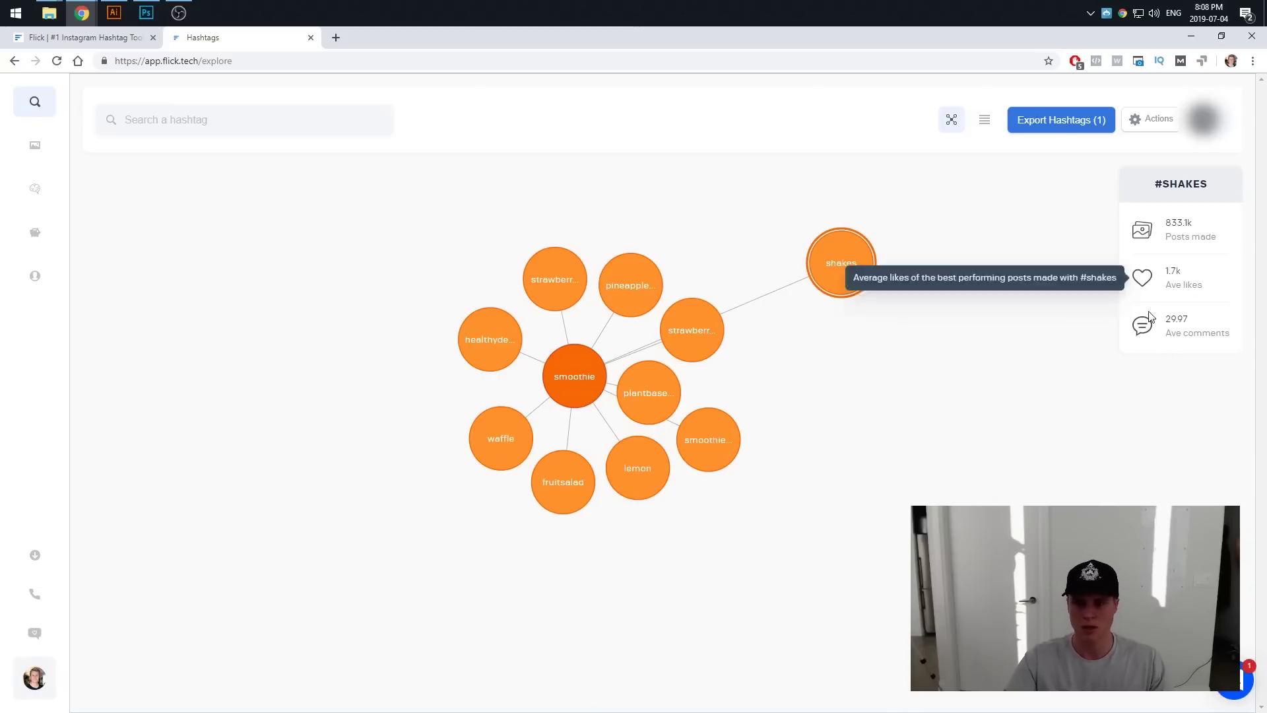
{"action": "mouse_move", "coordinate": [1161, 296]}
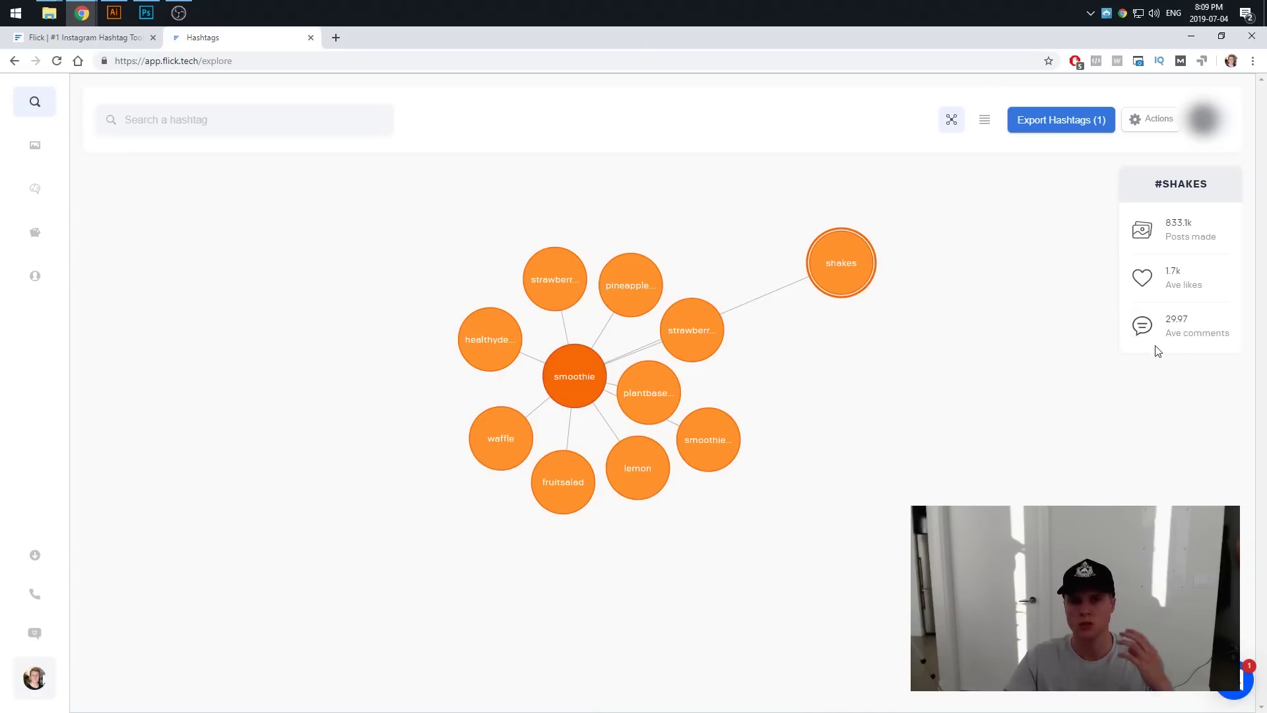
{"action": "mouse_move", "coordinate": [1155, 345]}
{"action": "left_click_drag", "start_coordinate": [836, 272], "coordinate": [799, 243]}
{"action": "left_click", "coordinate": [805, 245]}
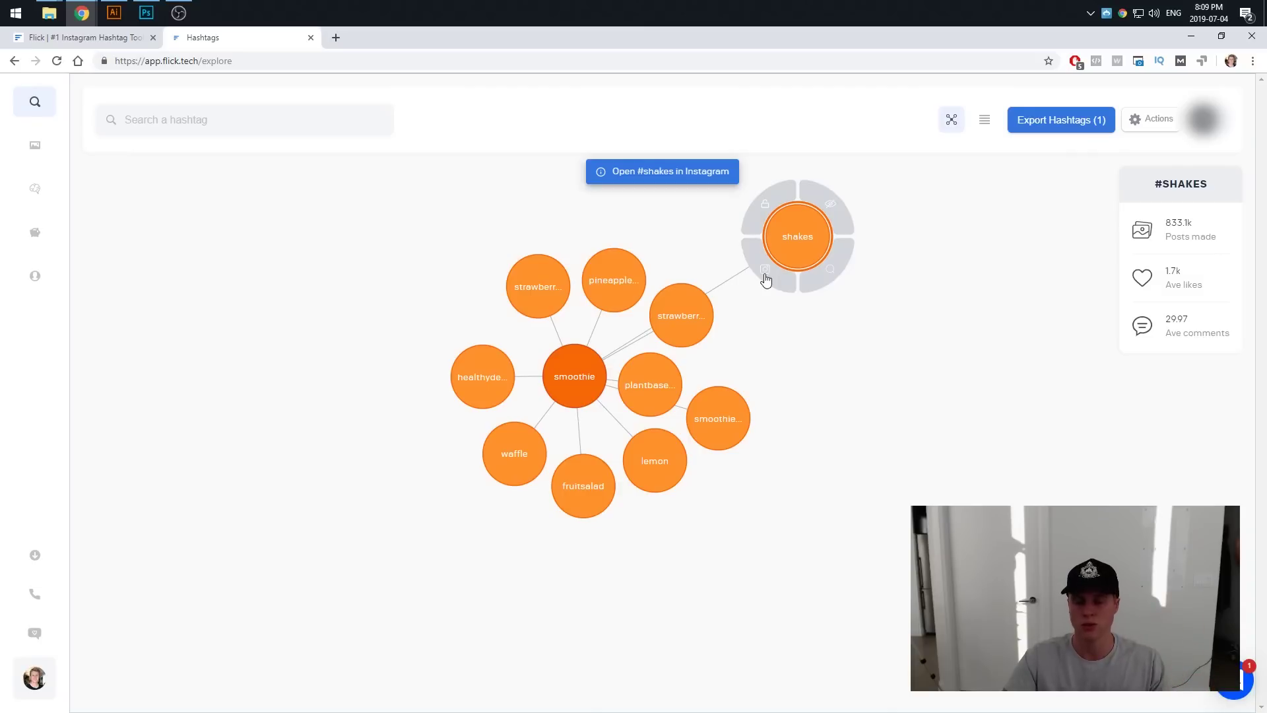
{"action": "left_click", "coordinate": [831, 271]}
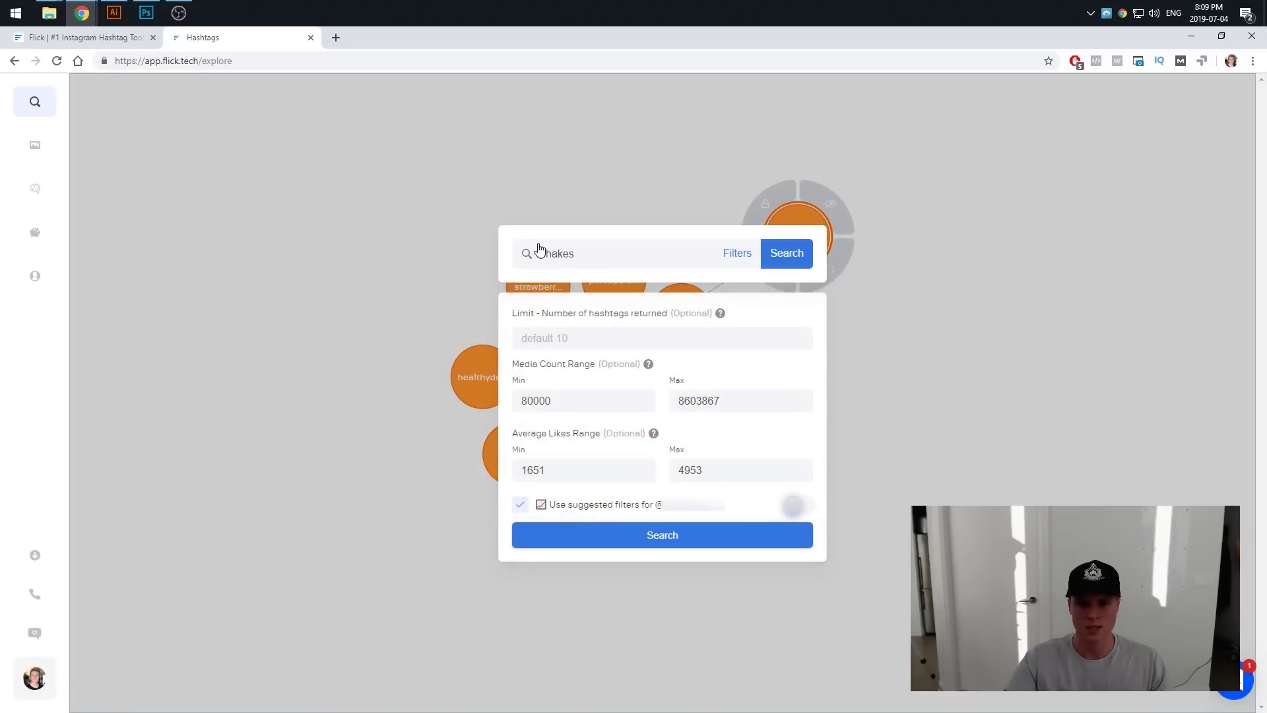
- Run the shakes search with suggested filters and place the smoothie and shakes clusters side by side
{"action": "left_click", "coordinate": [542, 505]}
{"action": "left_click", "coordinate": [650, 533]}
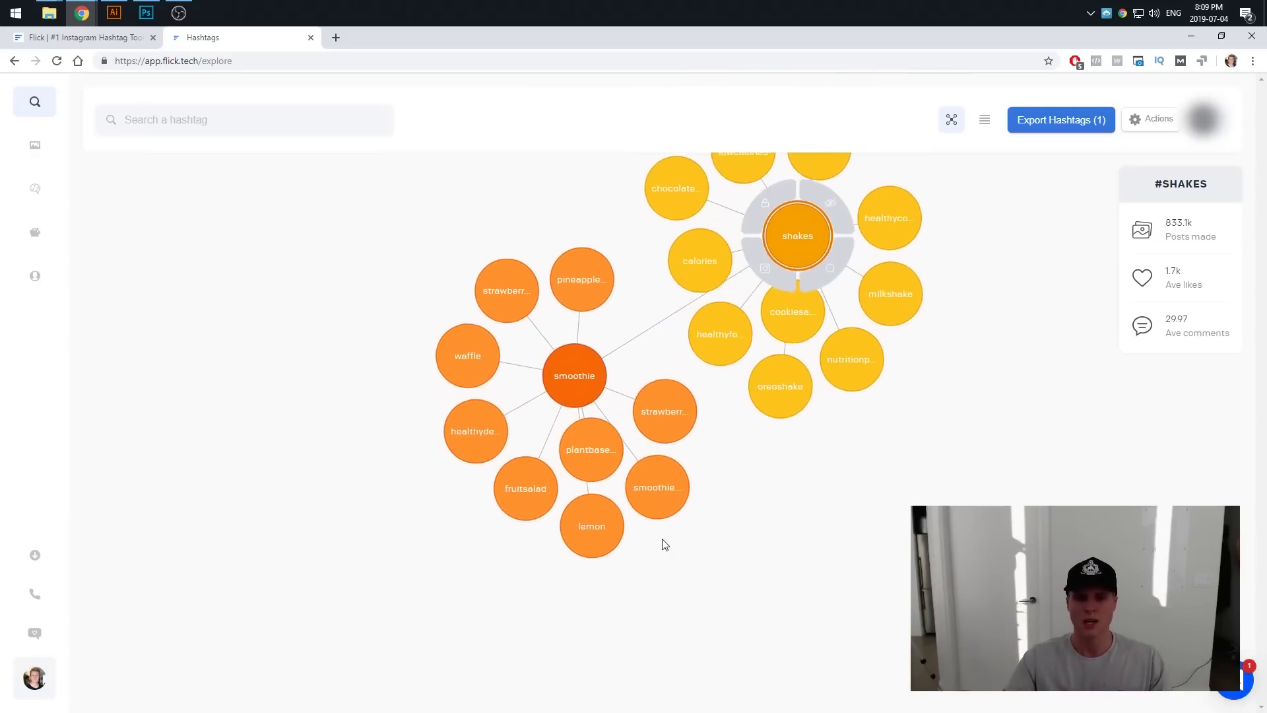
{"action": "left_click_drag", "start_coordinate": [571, 376], "coordinate": [391, 435]}
{"action": "left_click_drag", "start_coordinate": [797, 238], "coordinate": [805, 411]}
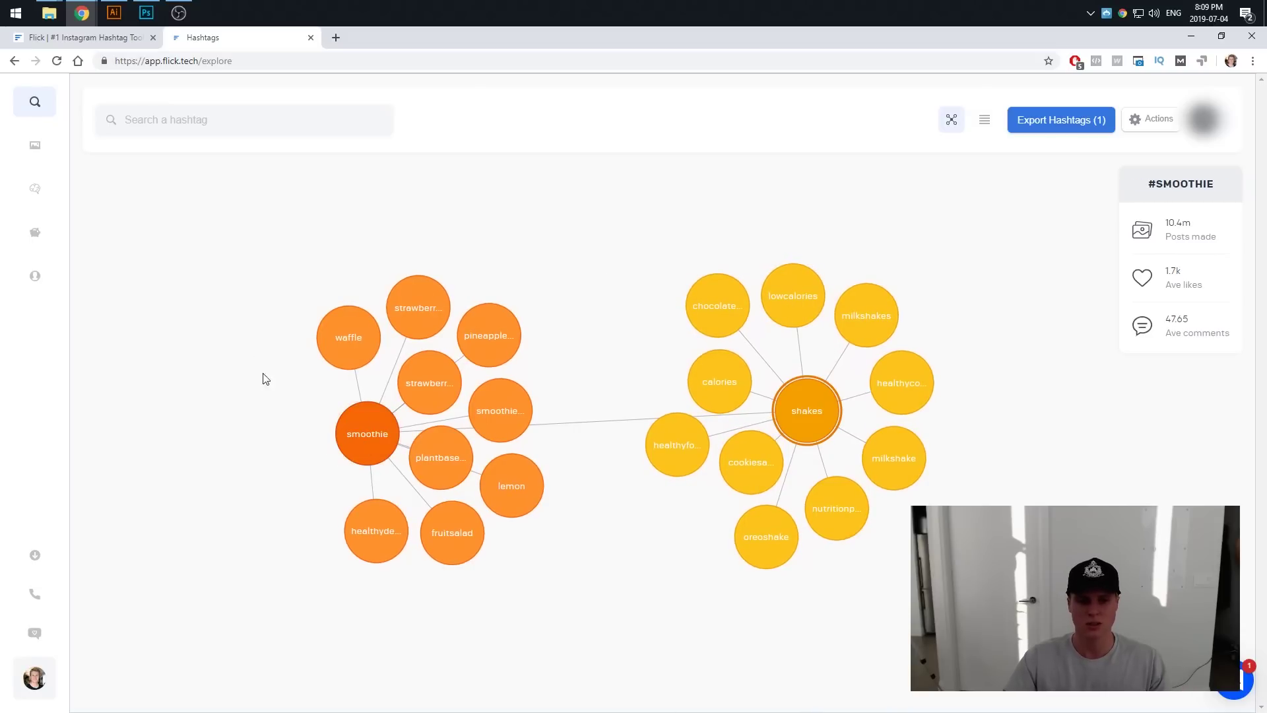
- Select smoothie, healthycooking, nutritionplan and healthyfoods, and drag the shakes node lower
{"action": "left_click", "coordinate": [368, 436]}
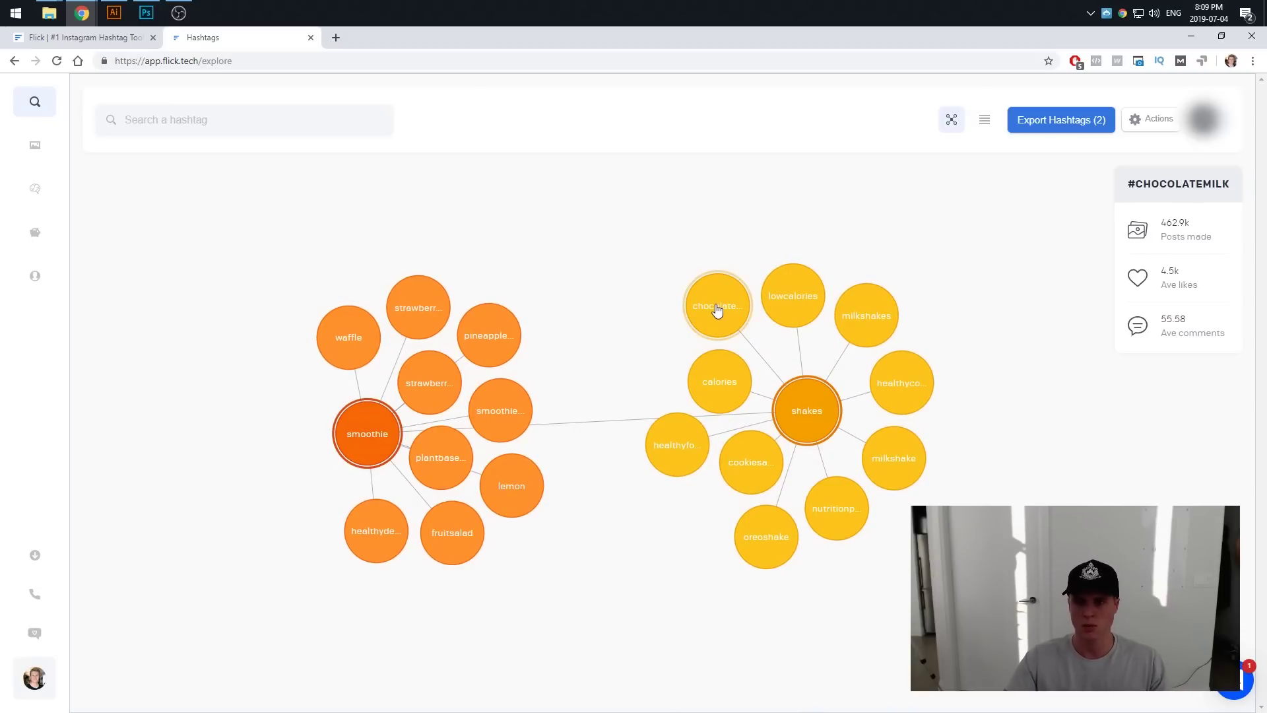
{"action": "left_click", "coordinate": [907, 391]}
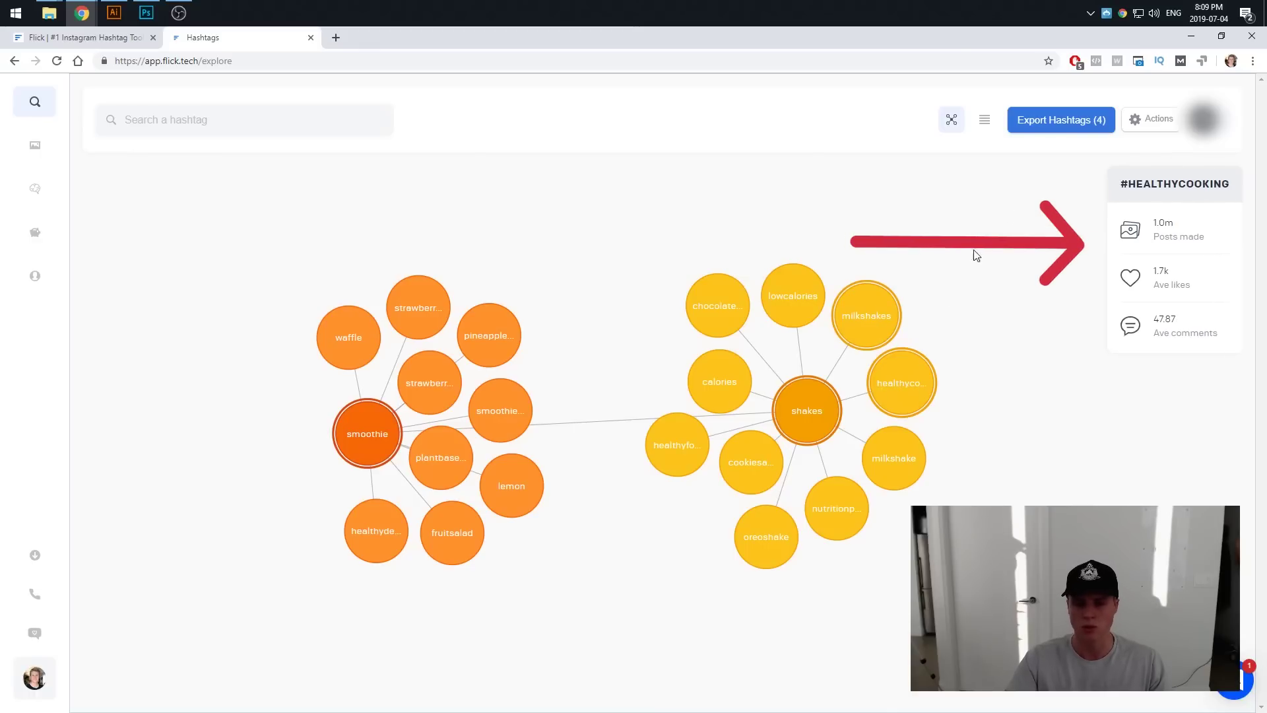
{"action": "mouse_move", "coordinate": [835, 526]}
{"action": "left_click", "coordinate": [835, 517]}
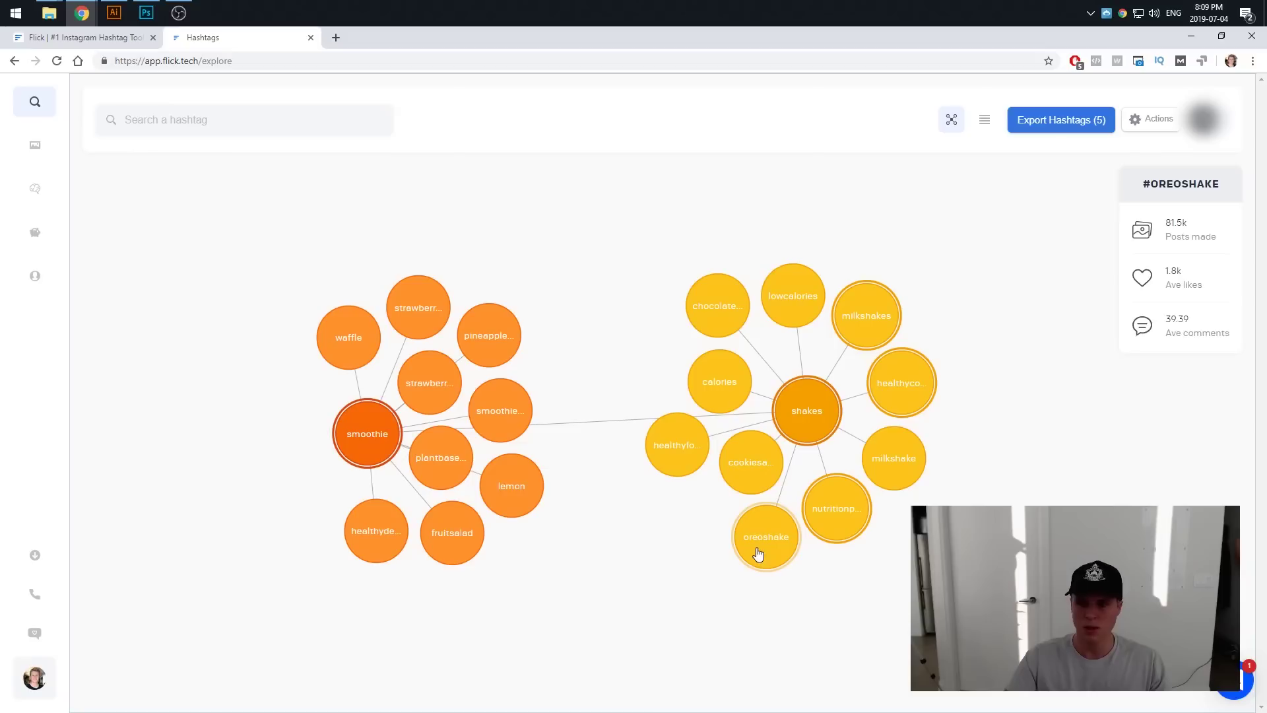
{"action": "mouse_move", "coordinate": [754, 488]}
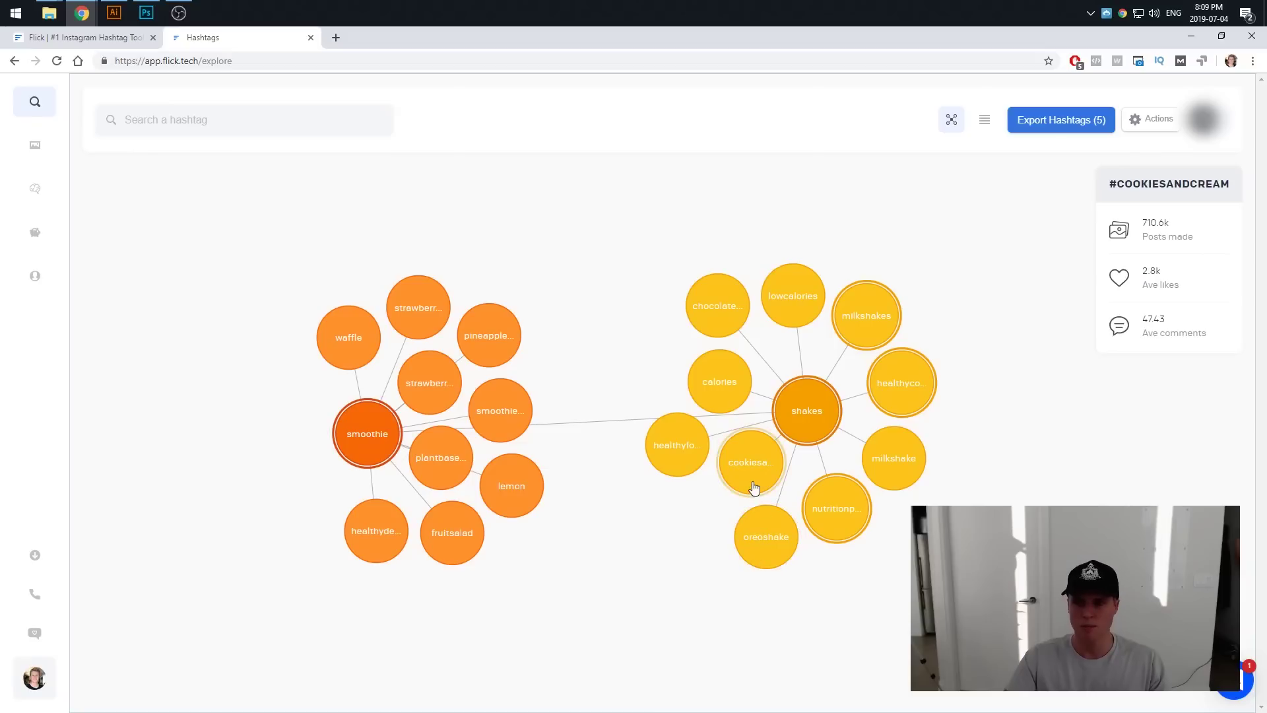
{"action": "left_click", "coordinate": [674, 452]}
{"action": "mouse_move", "coordinate": [892, 481]}
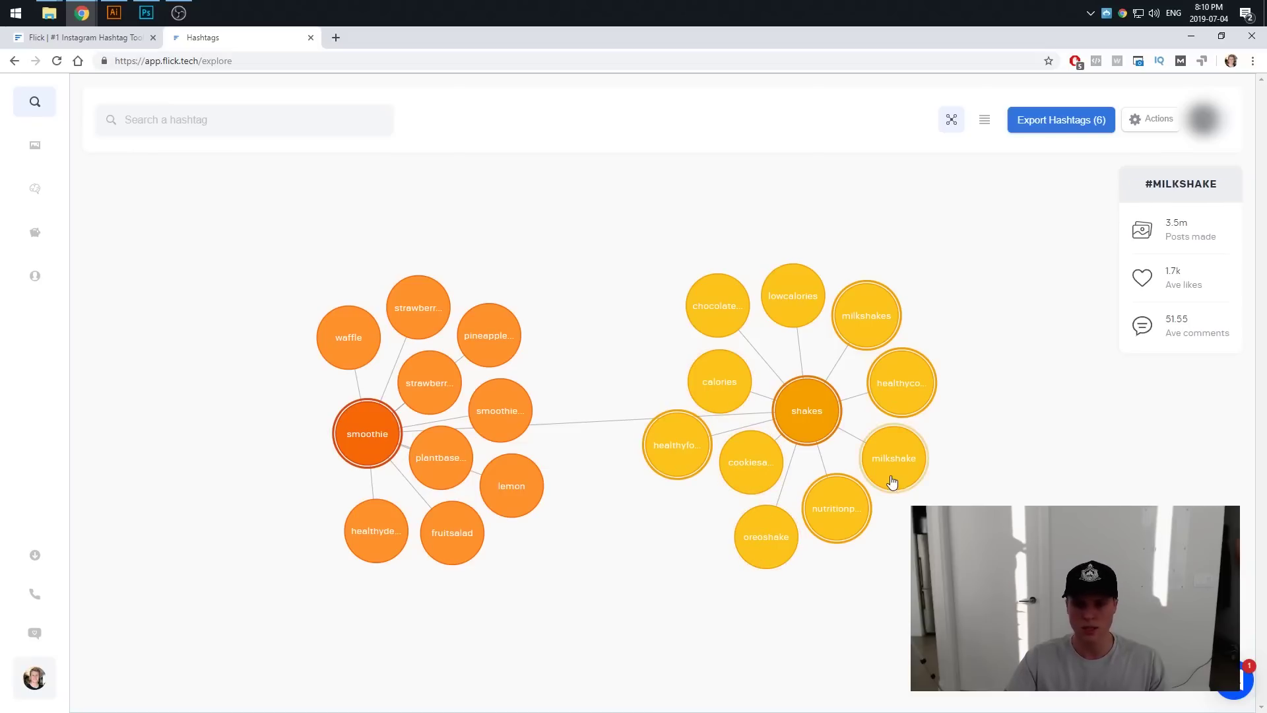
{"action": "mouse_move", "coordinate": [809, 420]}
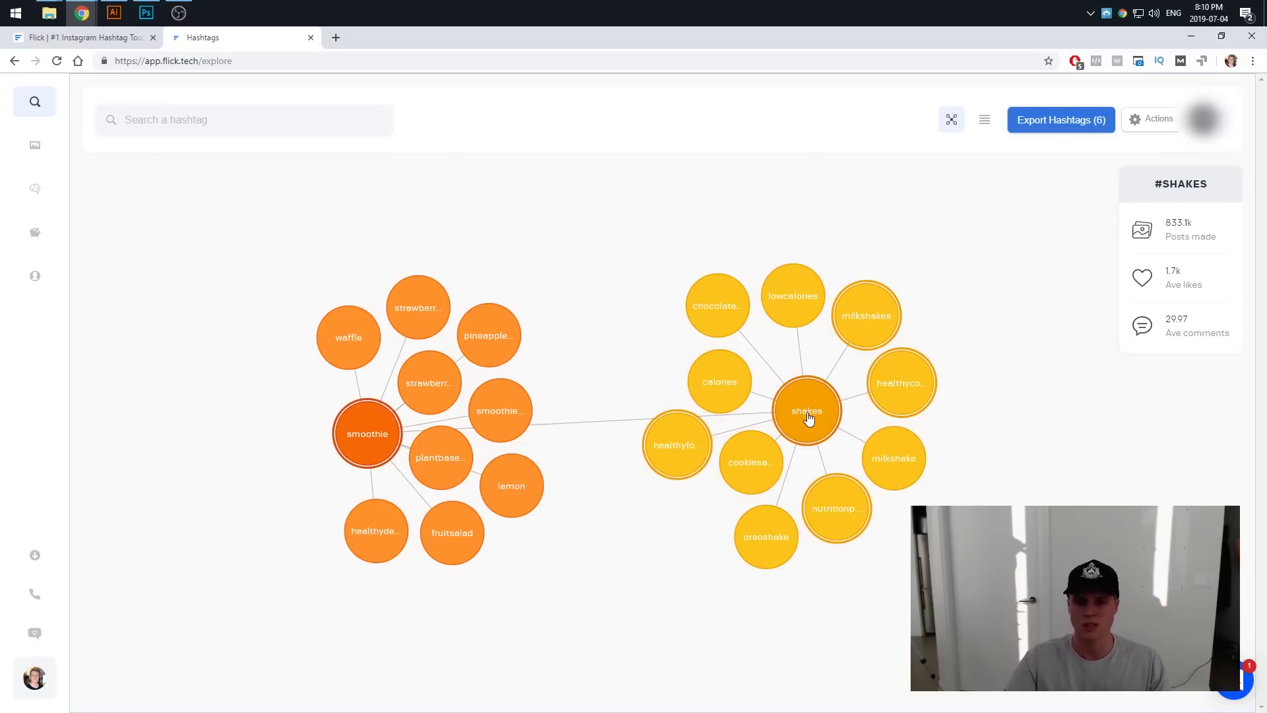
{"action": "left_click_drag", "start_coordinate": [809, 419], "coordinate": [763, 519]}
- Add strawberrysmoothie, smoothiebowls and a bottom-left smoothie-cluster hashtag, reaching 9 for export
{"action": "mouse_move", "coordinate": [845, 290]}
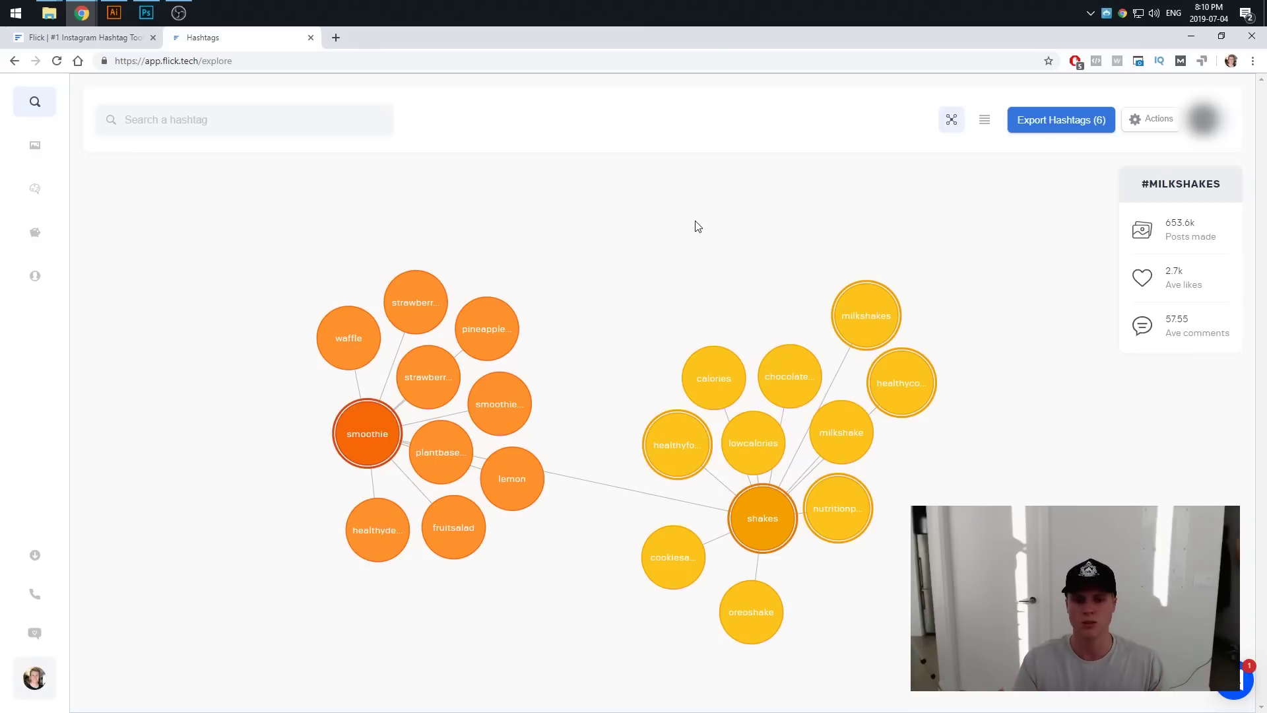
{"action": "mouse_move", "coordinate": [433, 292]}
{"action": "mouse_move", "coordinate": [473, 355]}
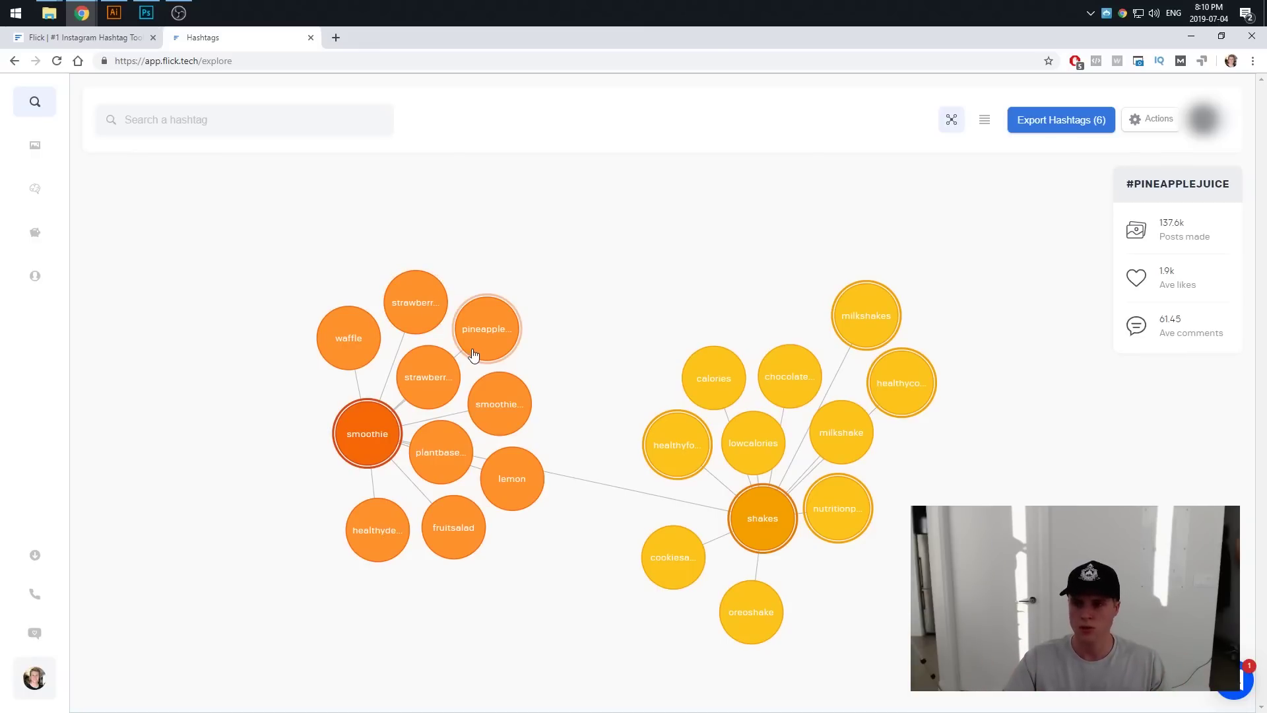
{"action": "mouse_move", "coordinate": [430, 368]}
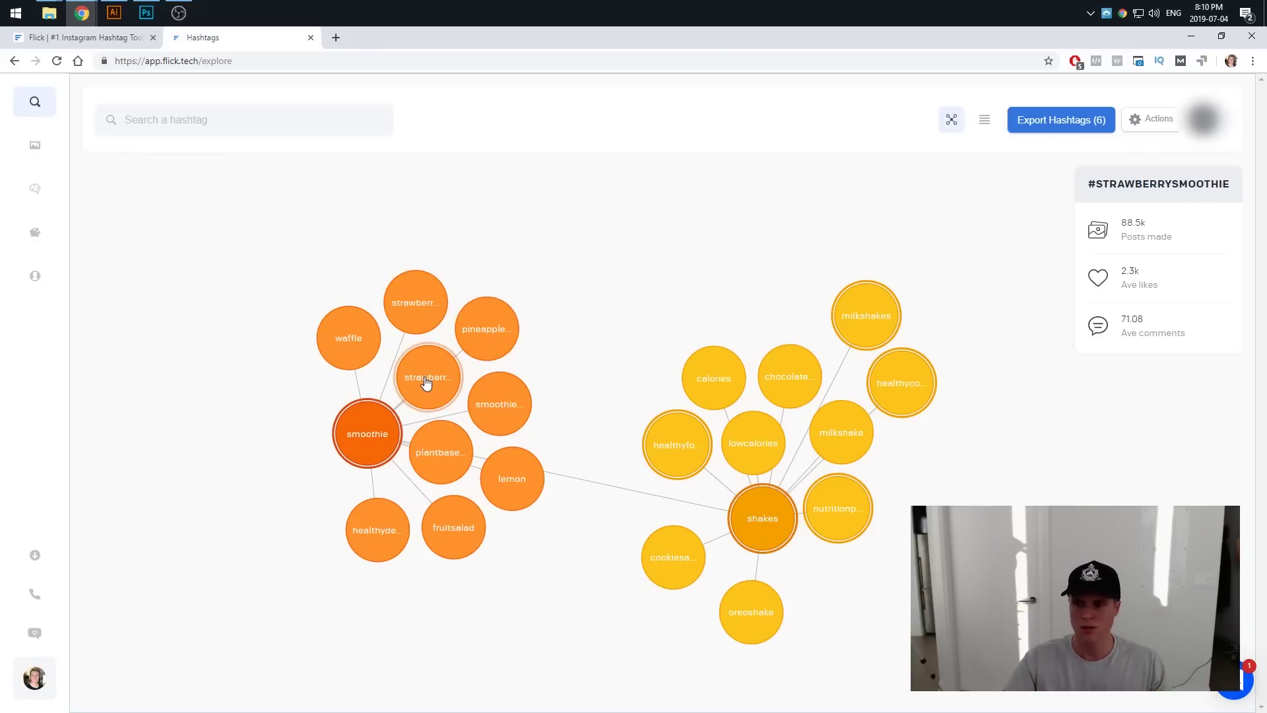
{"action": "left_click", "coordinate": [423, 380]}
{"action": "left_click", "coordinate": [503, 402]}
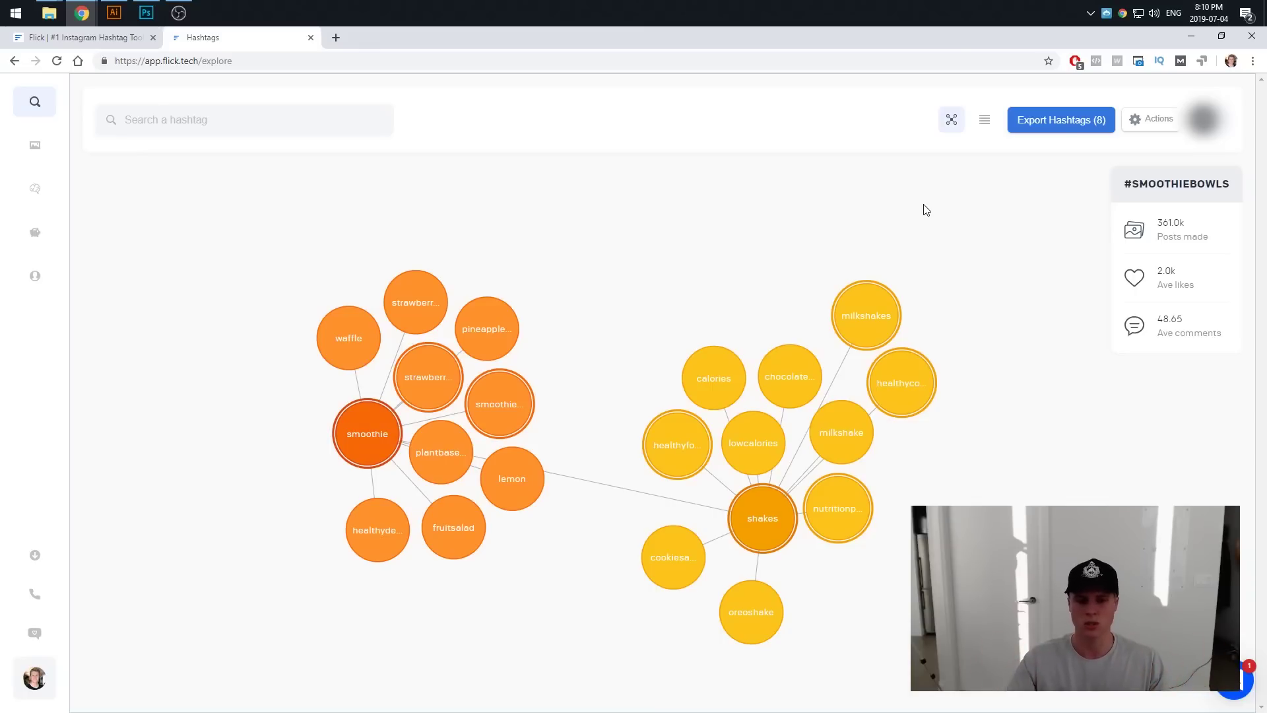
{"action": "left_click", "coordinate": [376, 541]}
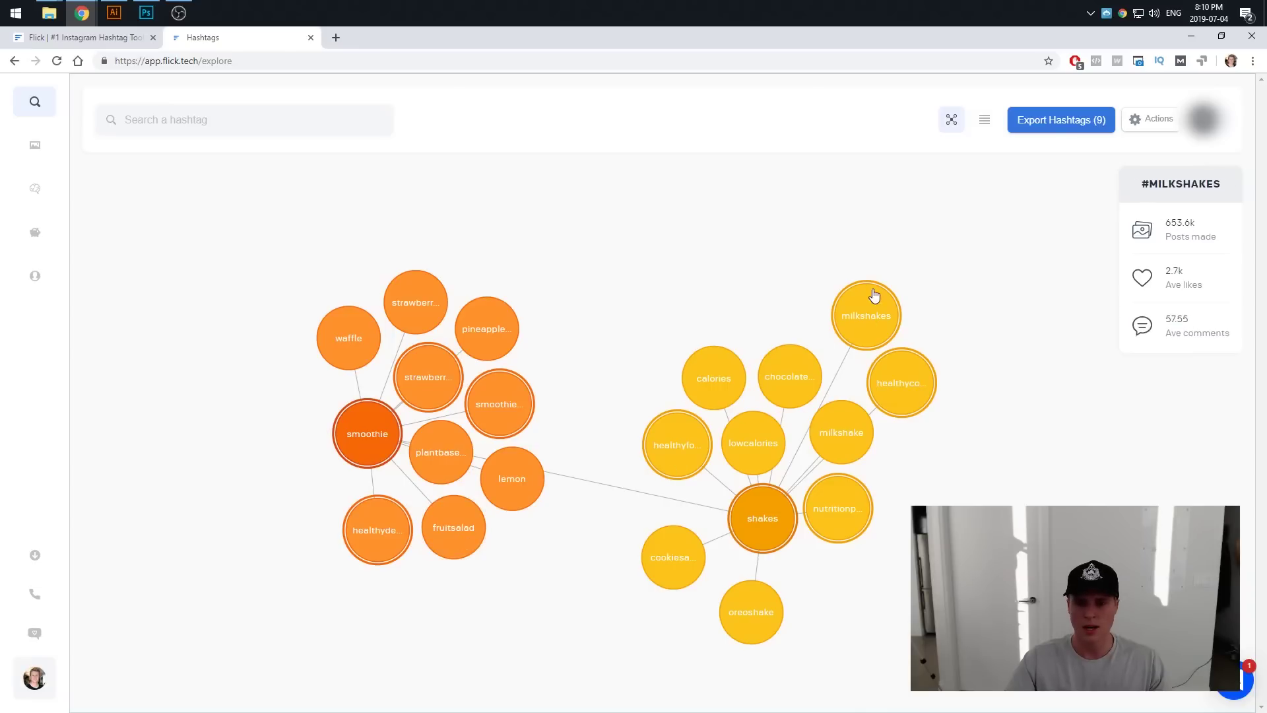
{"action": "left_click", "coordinate": [903, 387]}
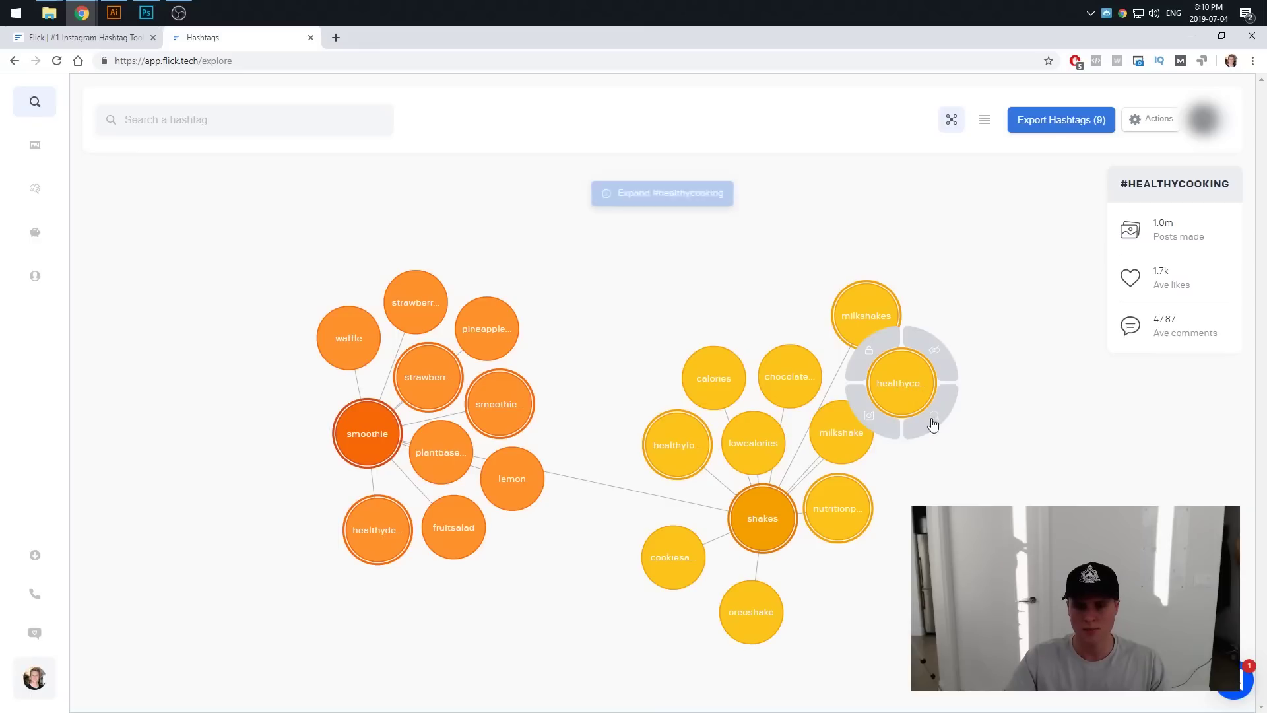
- Expand #healthycooking from its radial menu and search, adding a third green cluster
{"action": "left_click", "coordinate": [935, 418]}
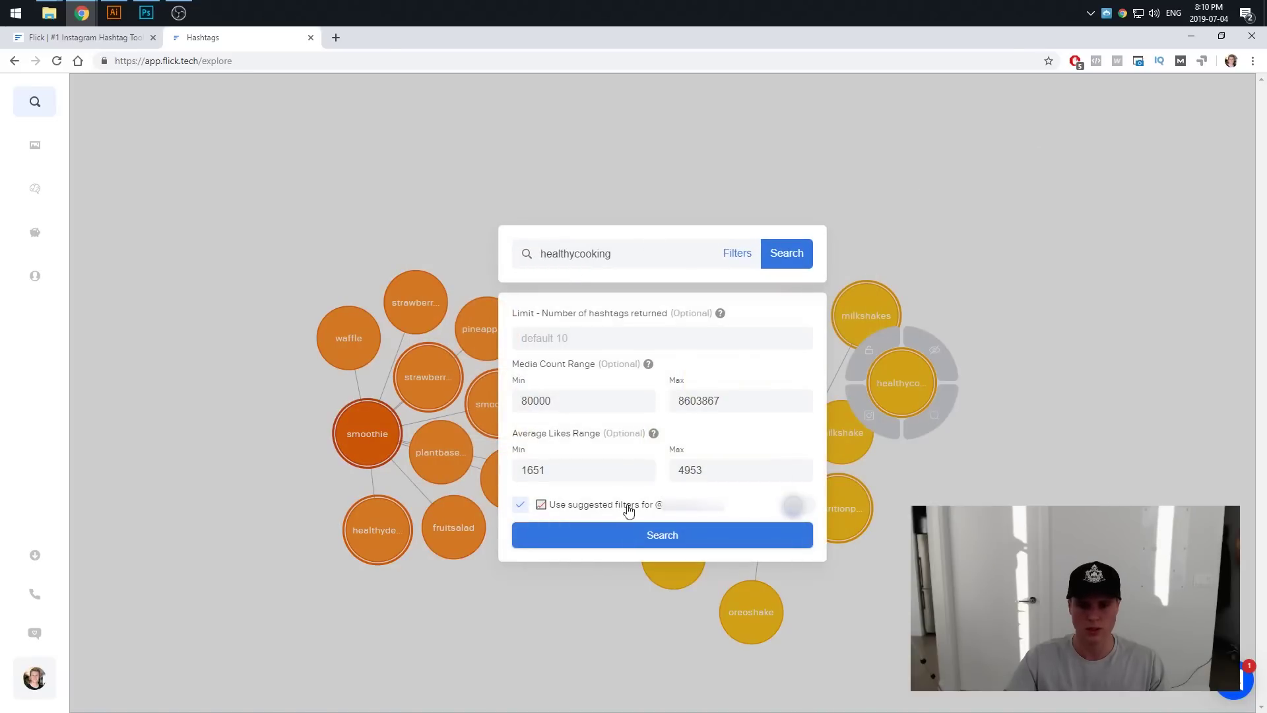
{"action": "left_click", "coordinate": [633, 539]}
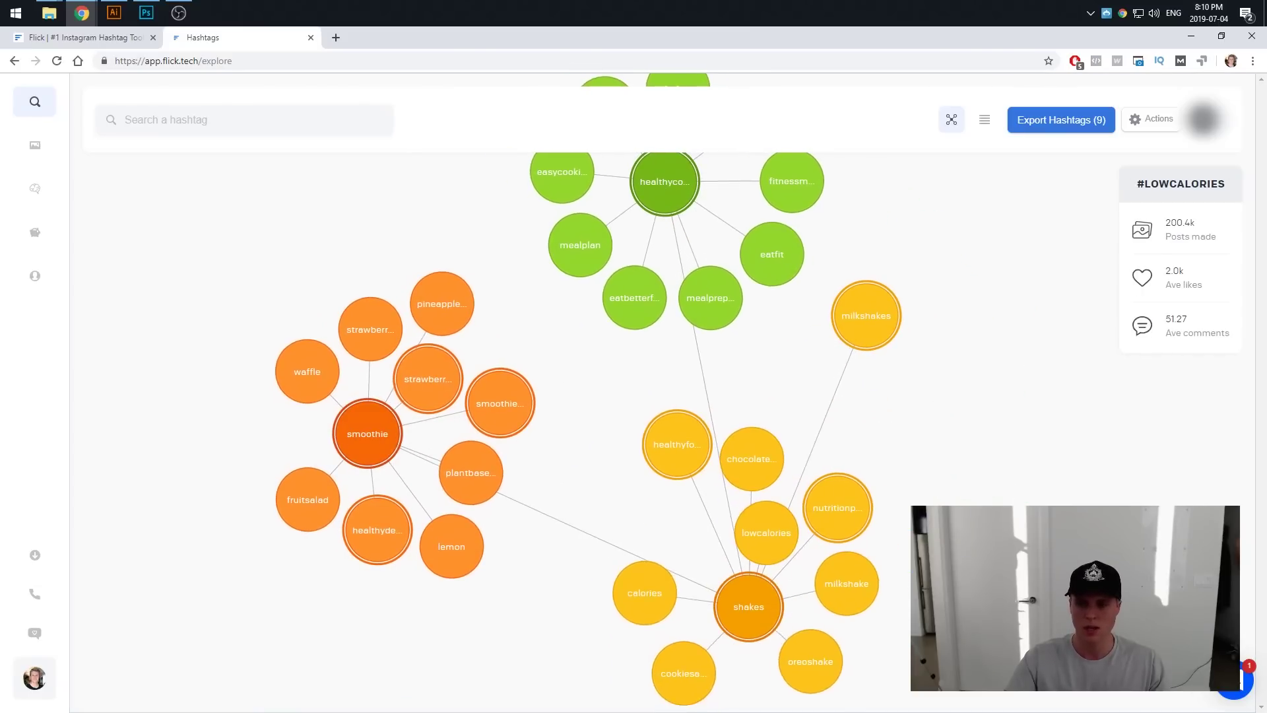
- Zoom out and select mealplan, easycooking and healthydinner, making Export Hashtags show (12)
{"action": "mouse_move", "coordinate": [710, 302]}
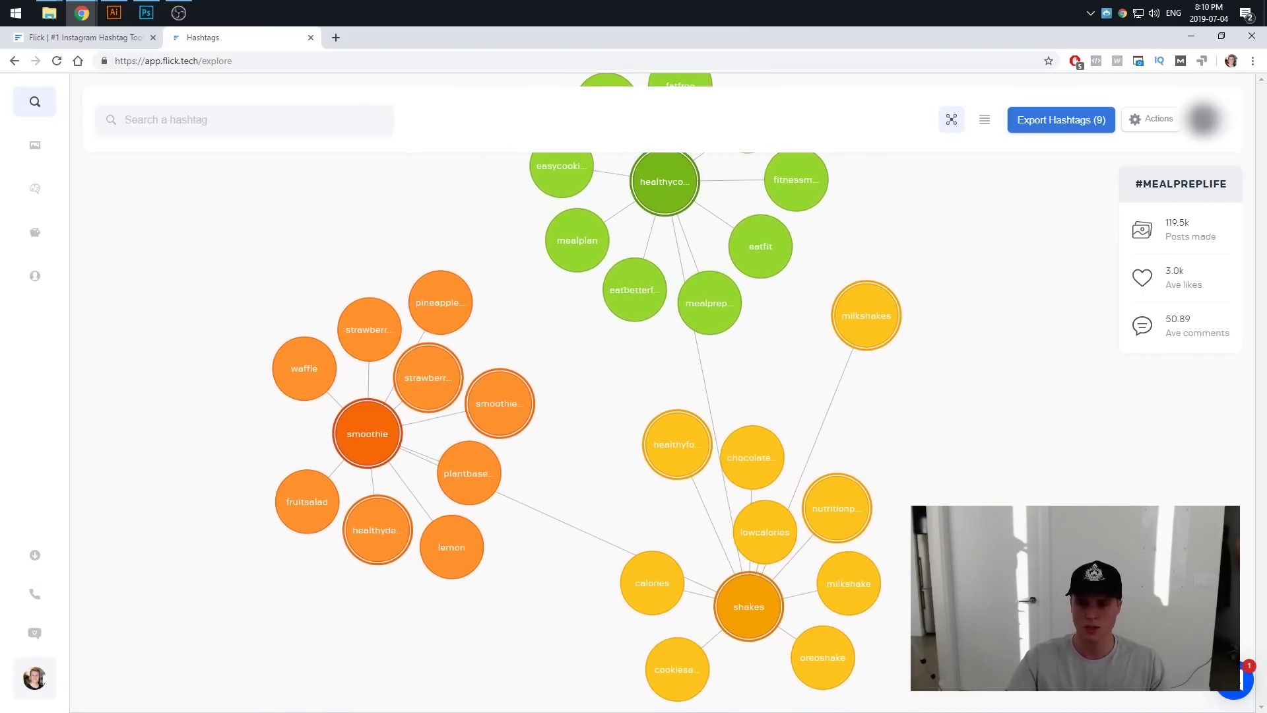
{"action": "scroll", "coordinate": [795, 363], "scroll_direction": "down", "scroll_amount": 5}
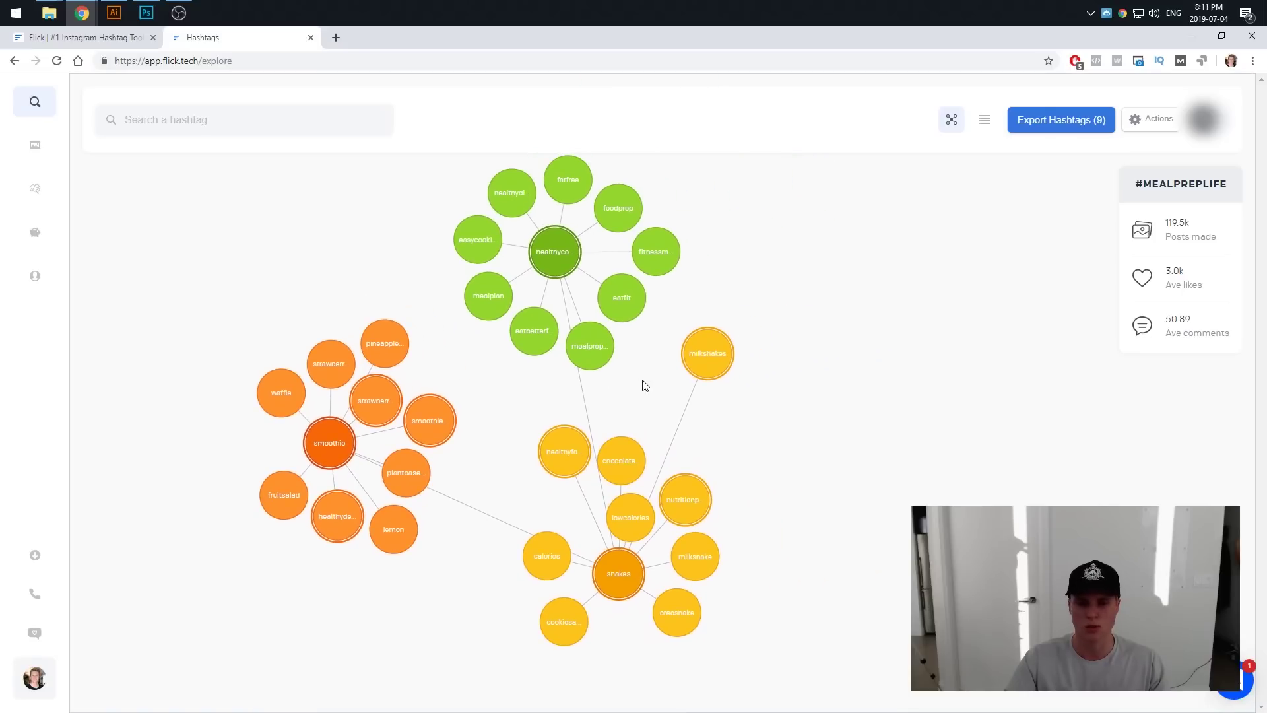
{"action": "mouse_move", "coordinate": [495, 340]}
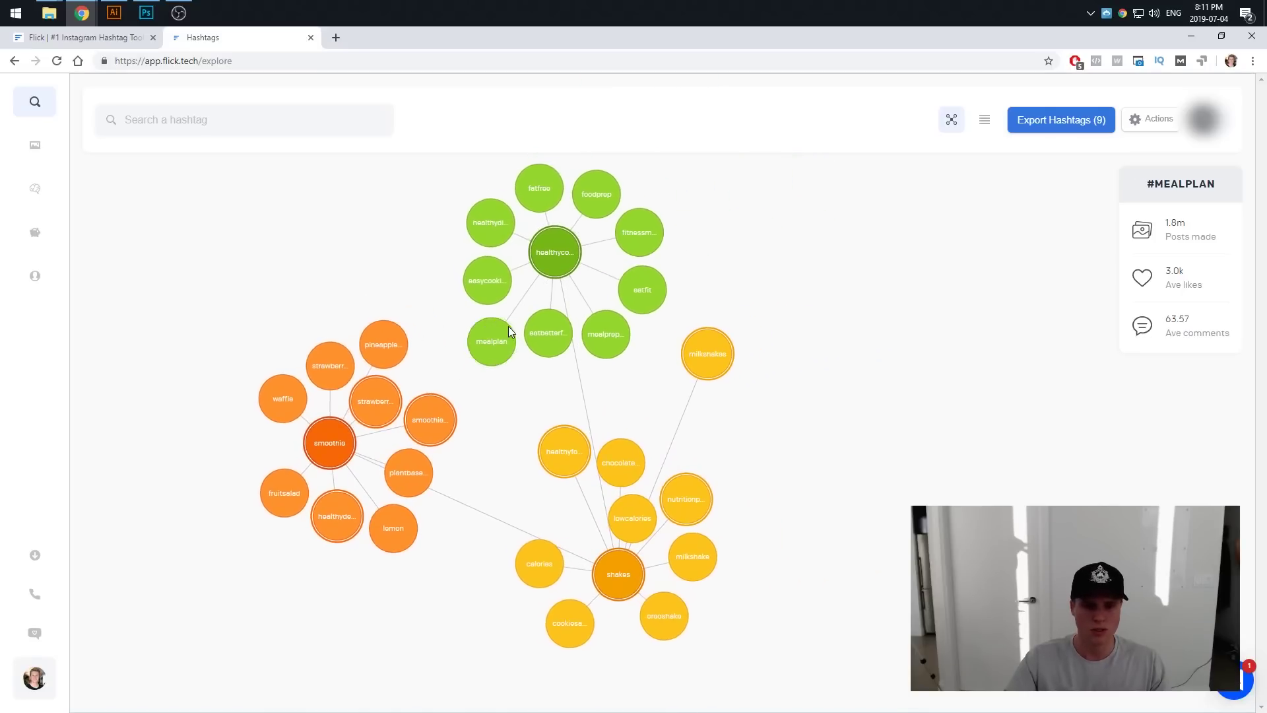
{"action": "left_click", "coordinate": [492, 350]}
{"action": "left_click", "coordinate": [491, 288]}
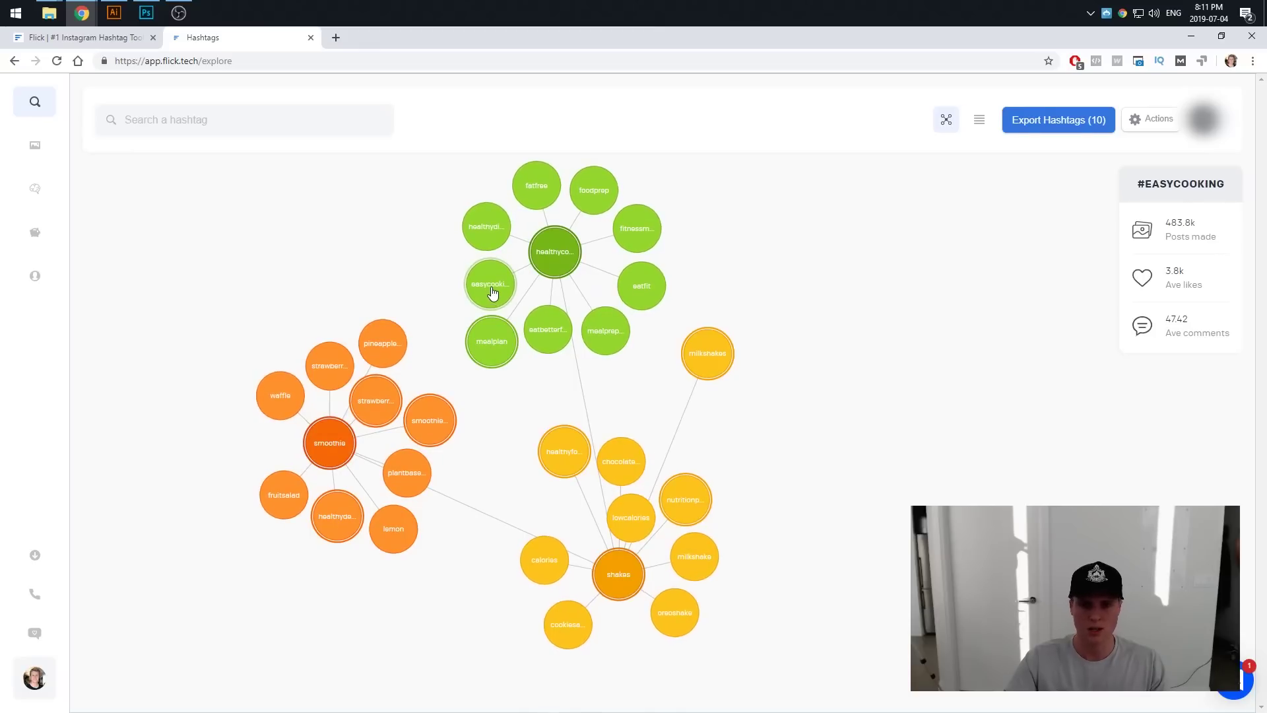
{"action": "left_click", "coordinate": [484, 227]}
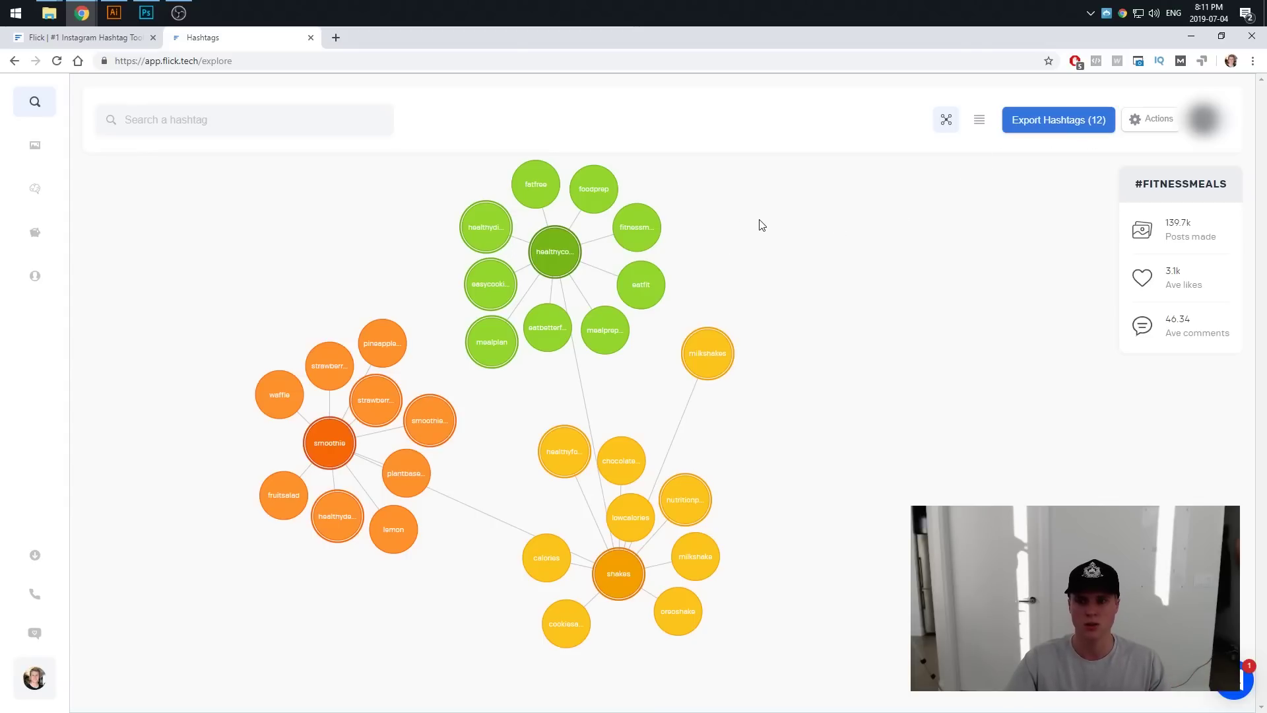
- Export the 12 selected hashtags with Copy Hashtags, dismiss the chat popup, and close the list
{"action": "left_click", "coordinate": [1053, 120]}
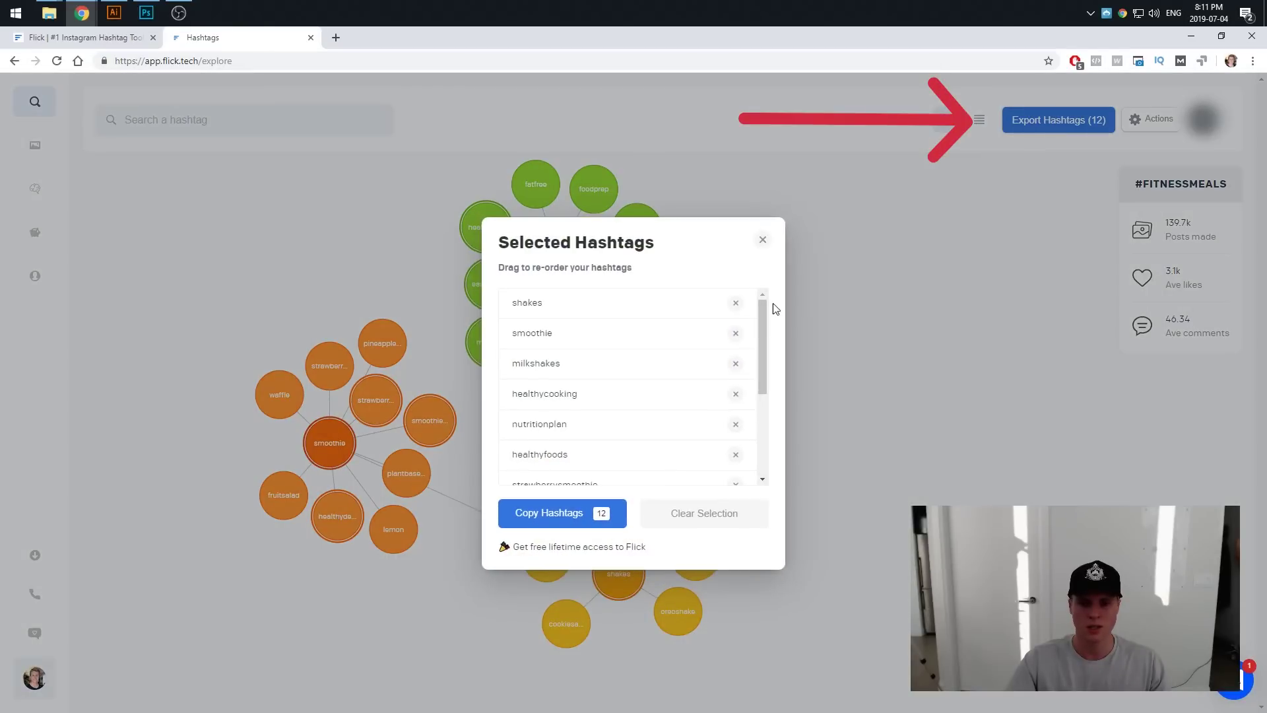
{"action": "left_click_drag", "start_coordinate": [766, 307], "coordinate": [763, 277]}
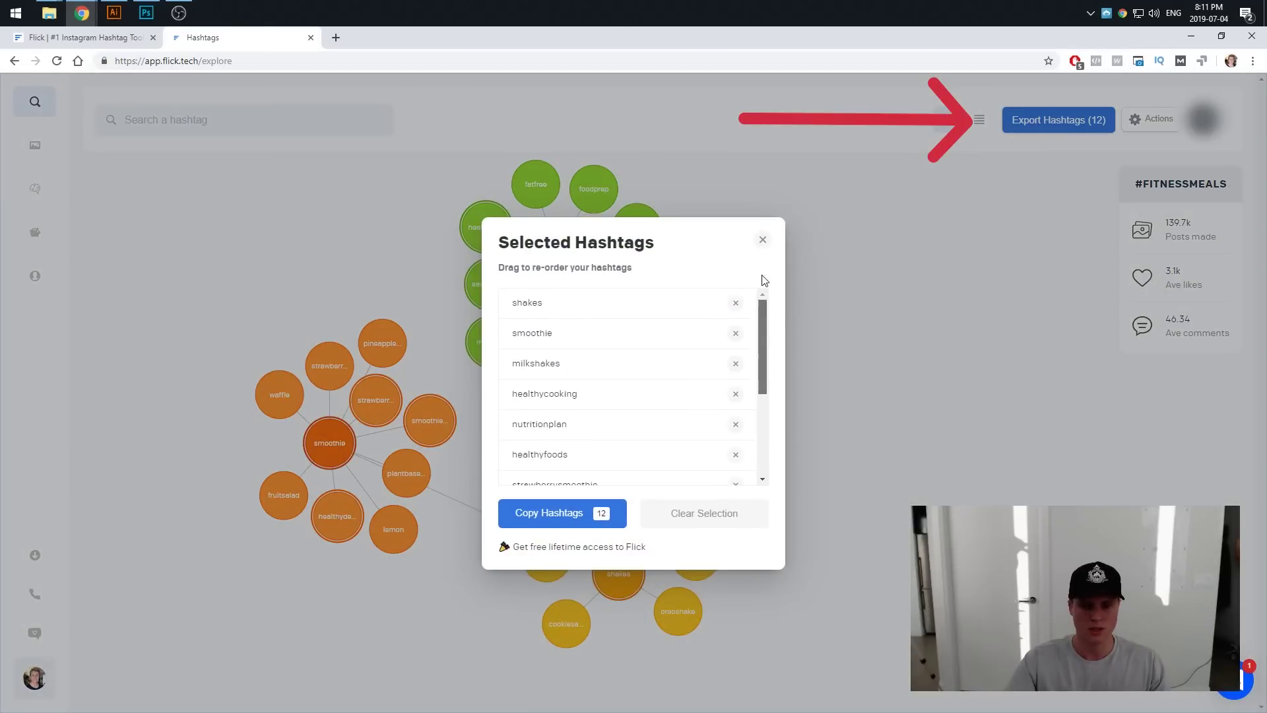
{"action": "left_click", "coordinate": [551, 517]}
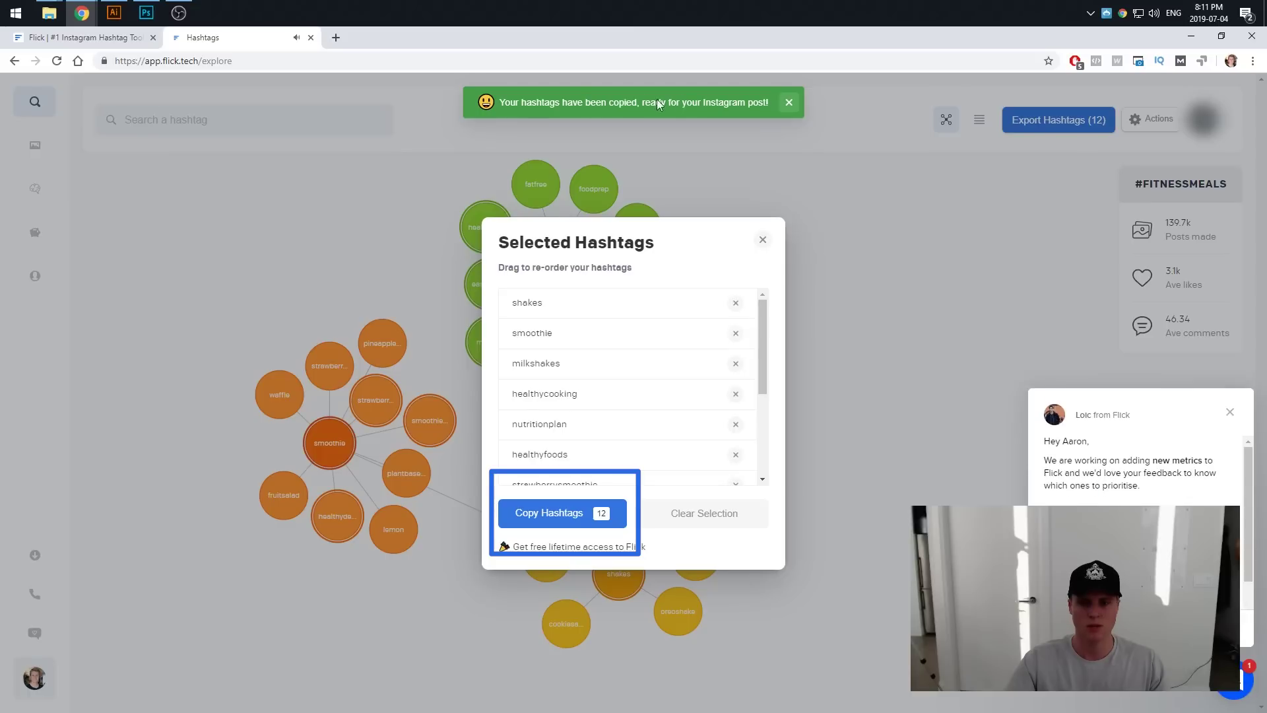
{"action": "left_click", "coordinate": [1230, 413]}
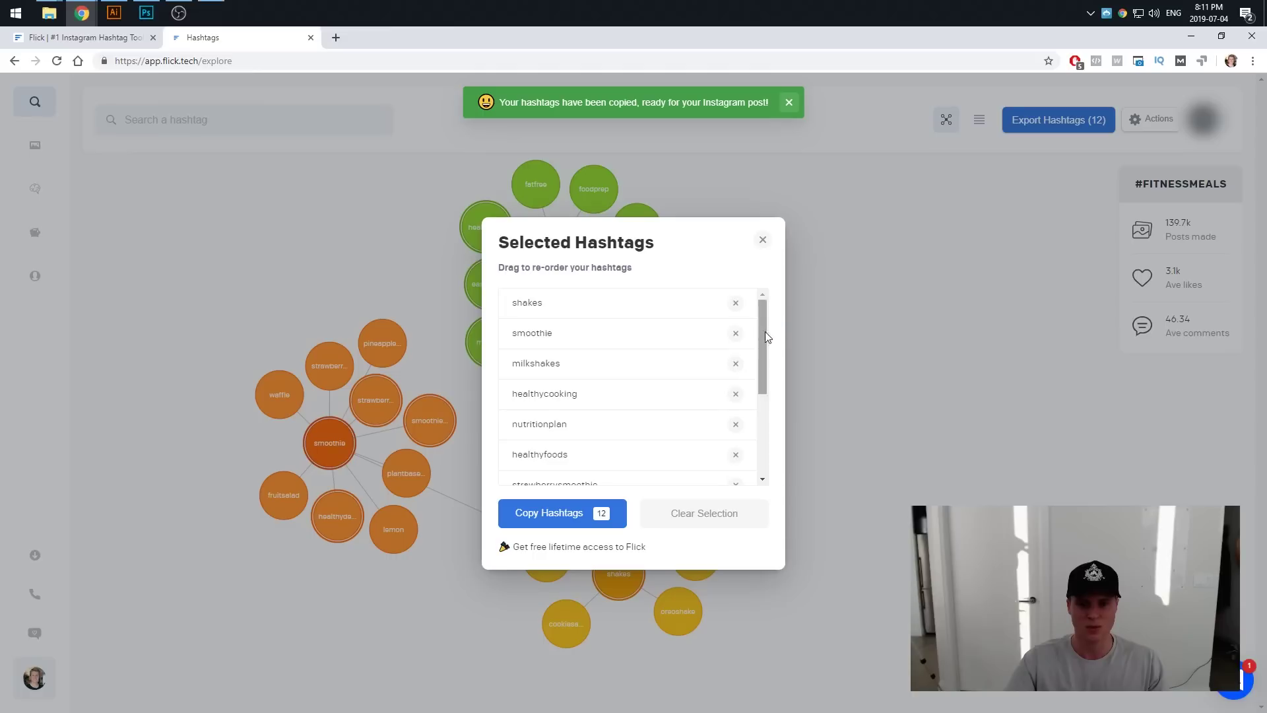
{"action": "left_click_drag", "start_coordinate": [765, 337], "coordinate": [756, 297]}
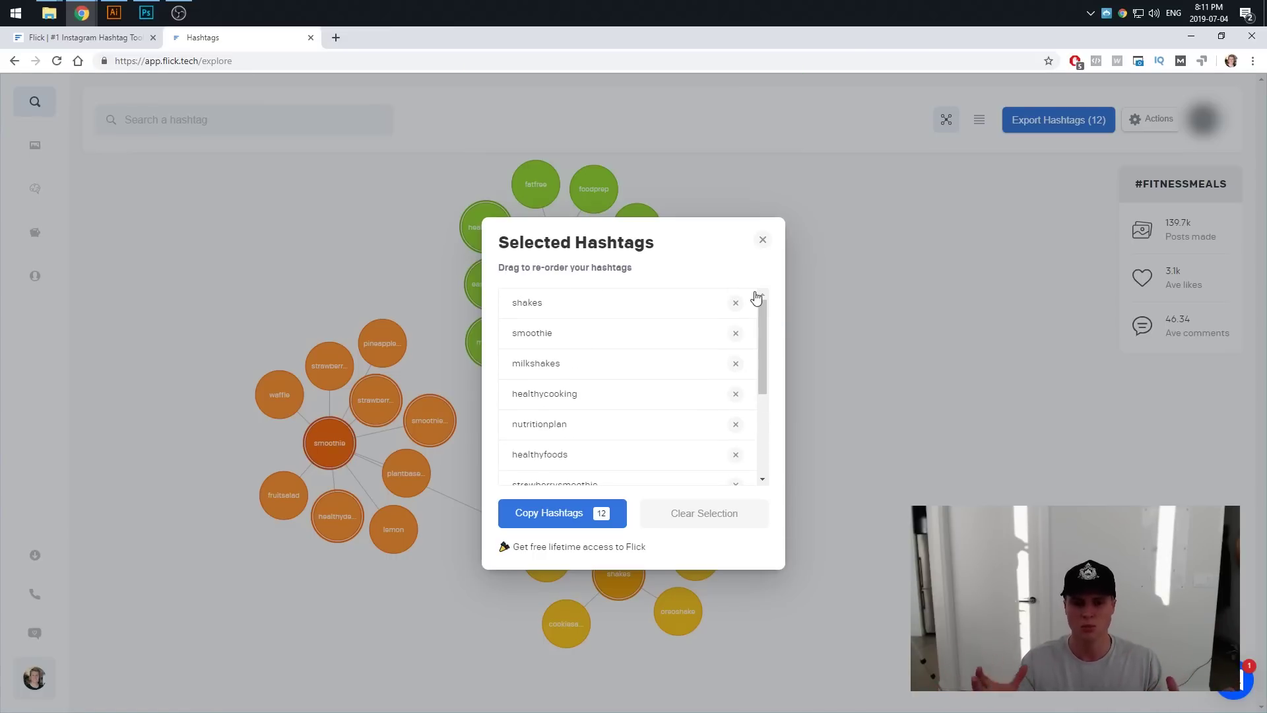
{"action": "left_click", "coordinate": [564, 516]}
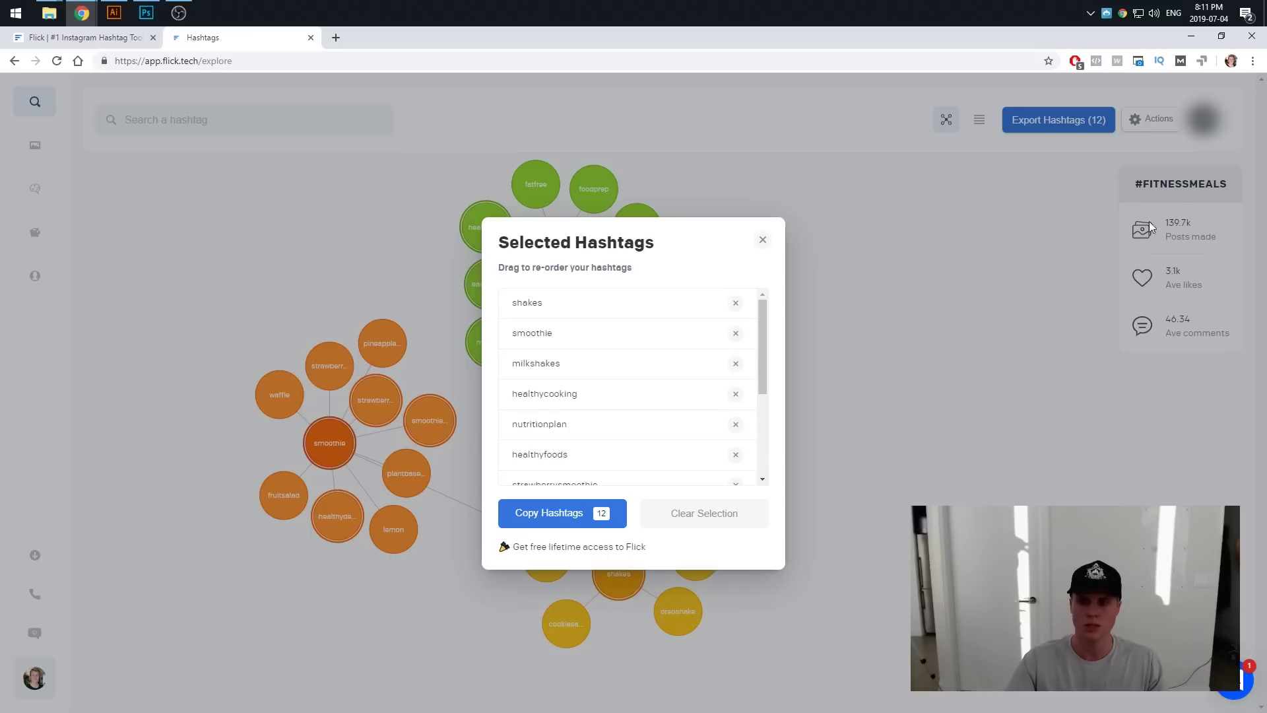
{"action": "left_click", "coordinate": [762, 242]}
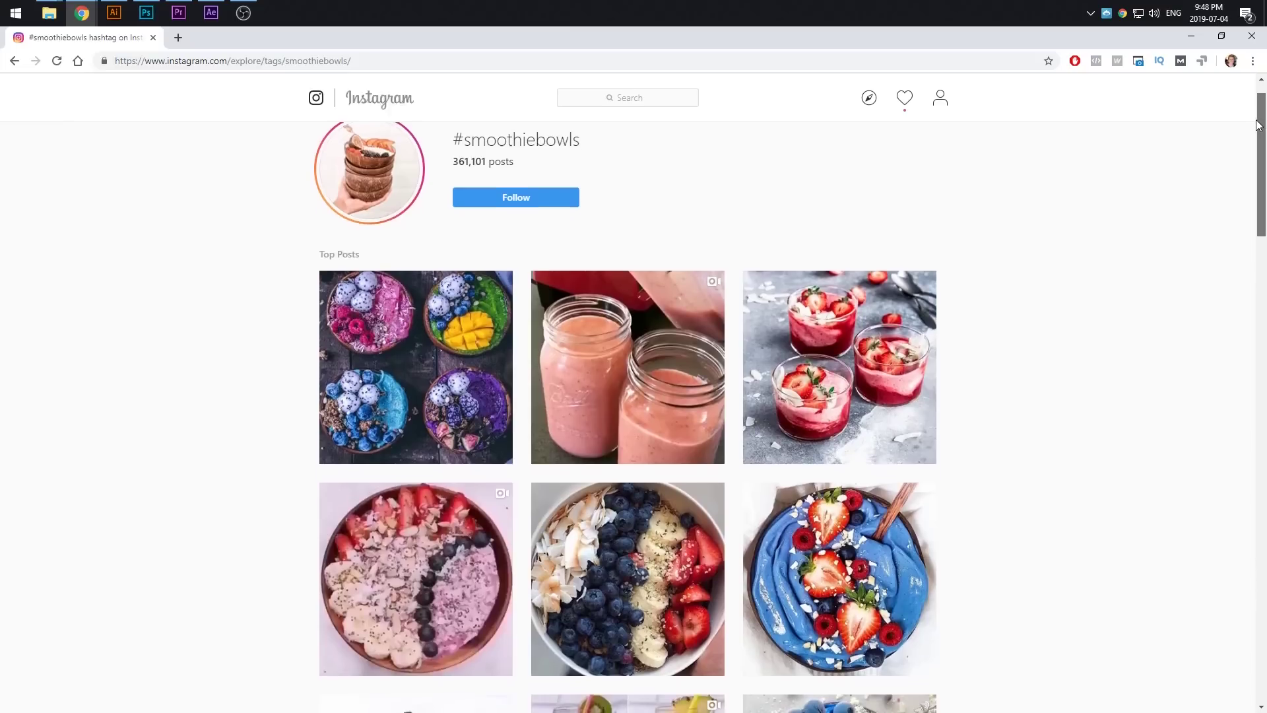
- Like the strawberry mousse post in the #smoothiebowls Top Posts
{"action": "scroll", "coordinate": [345, 137], "scroll_direction": "down", "scroll_amount": 2}
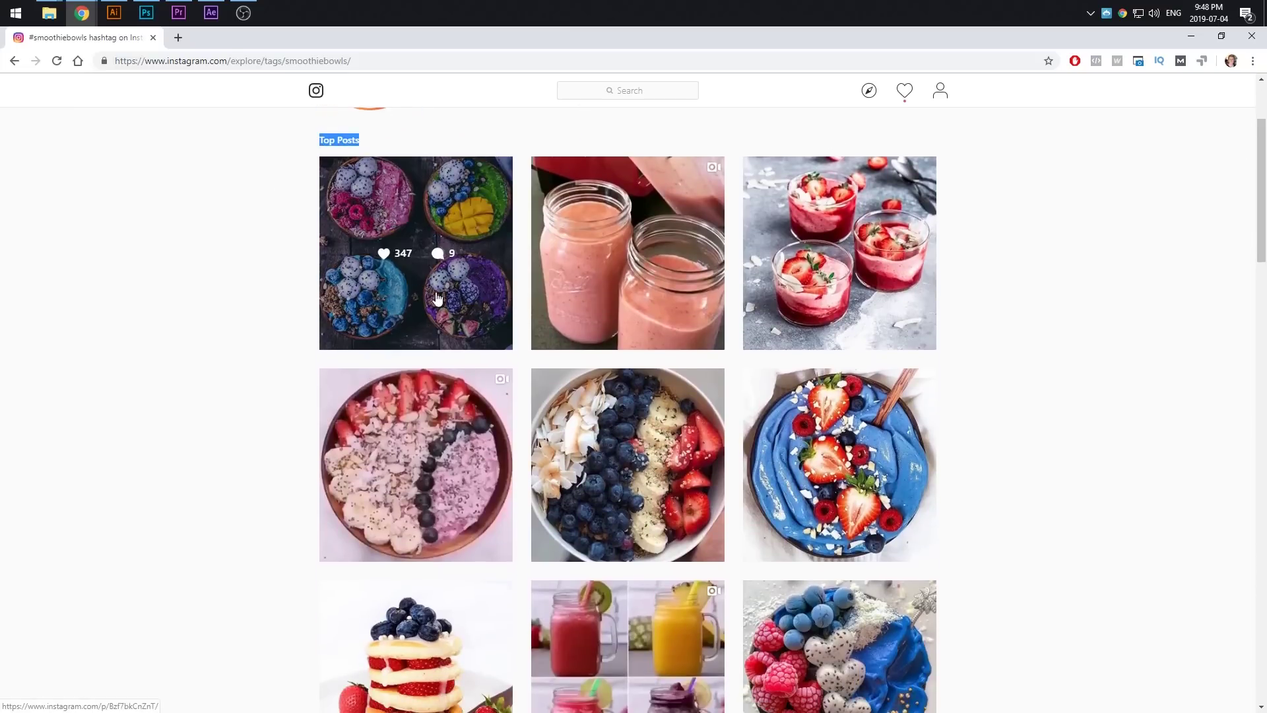
{"action": "left_click", "coordinate": [792, 290]}
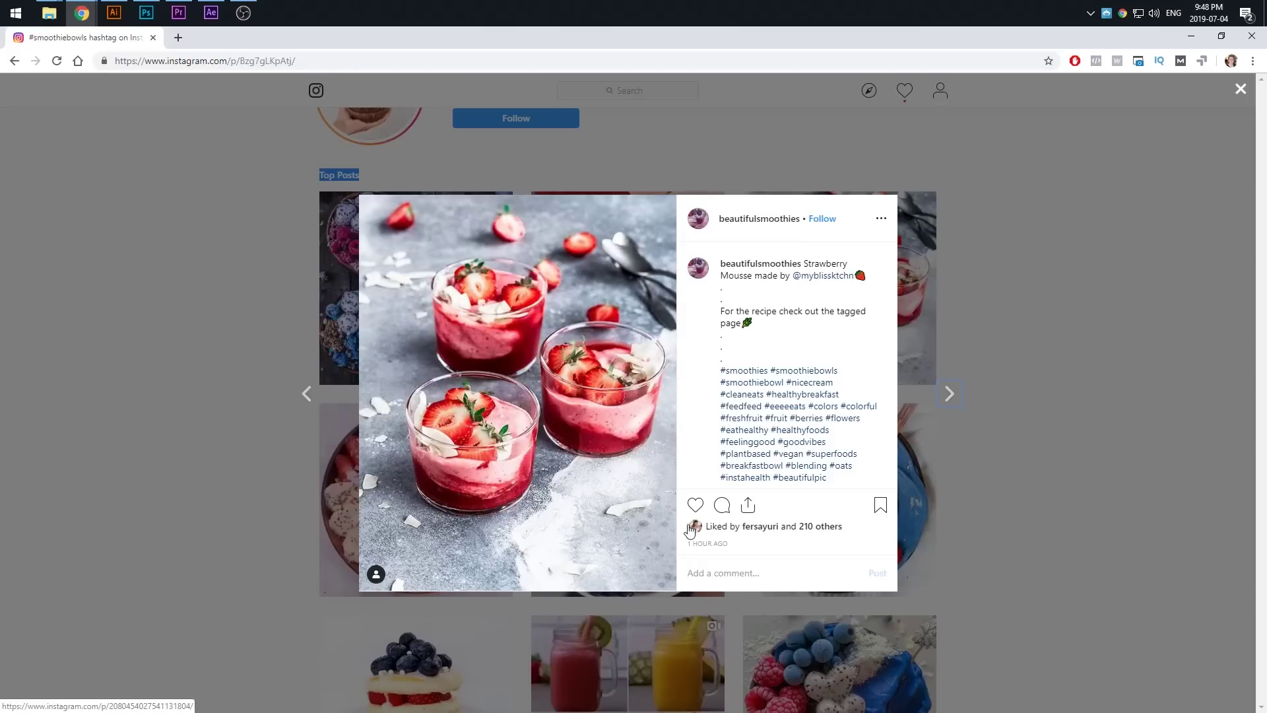
{"action": "left_click", "coordinate": [694, 507]}
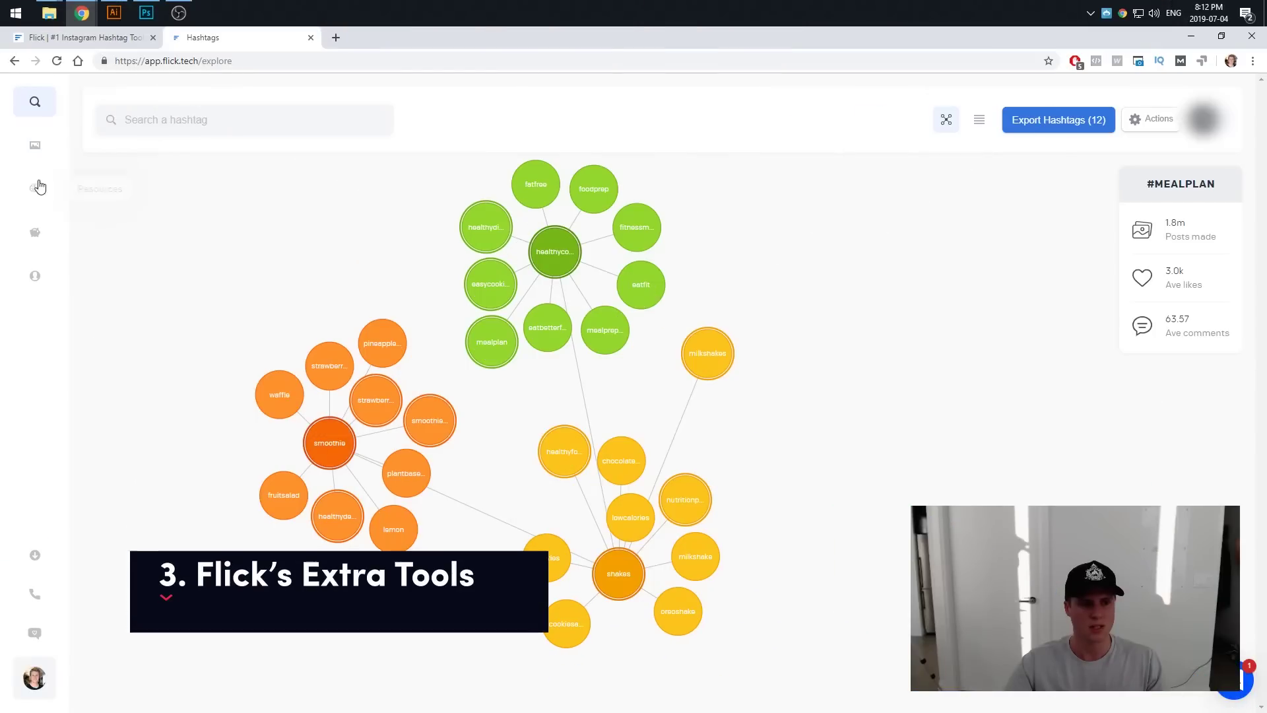
- Track smoothie in a viral posts slot and browse trending posts like snickers and iron booster smoothies
{"action": "left_click", "coordinate": [35, 146]}
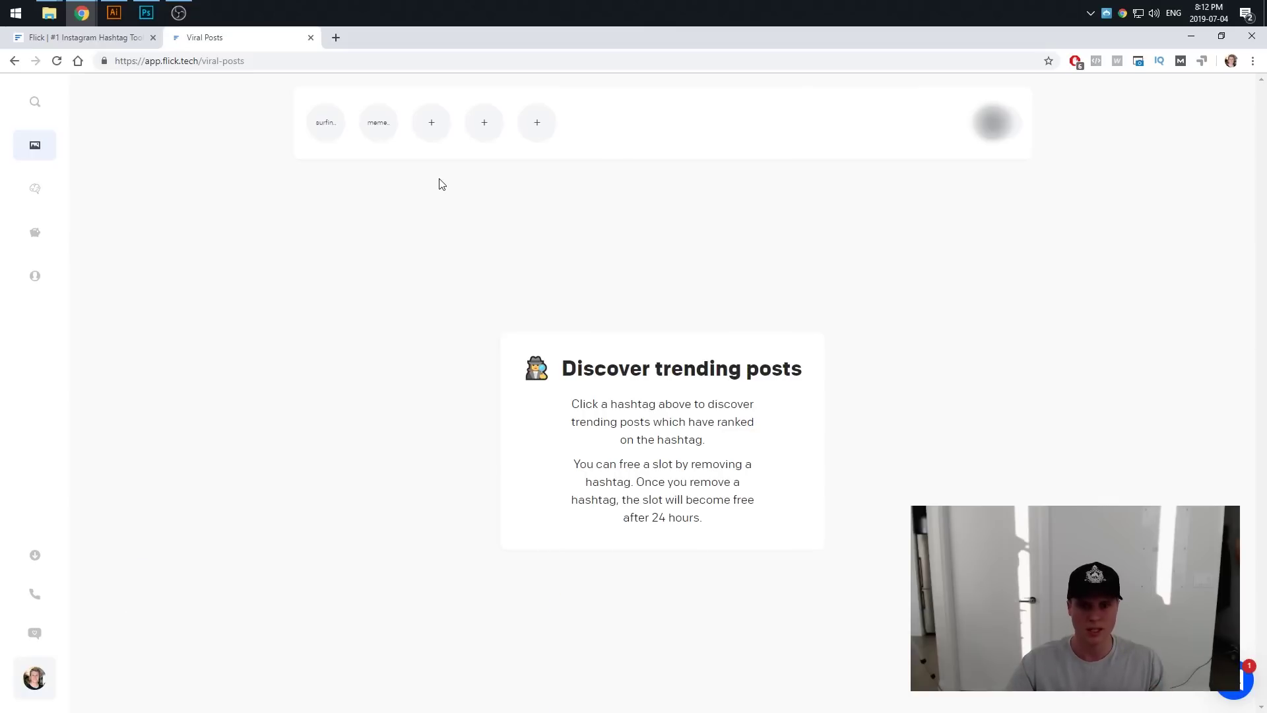
{"action": "left_click", "coordinate": [423, 128]}
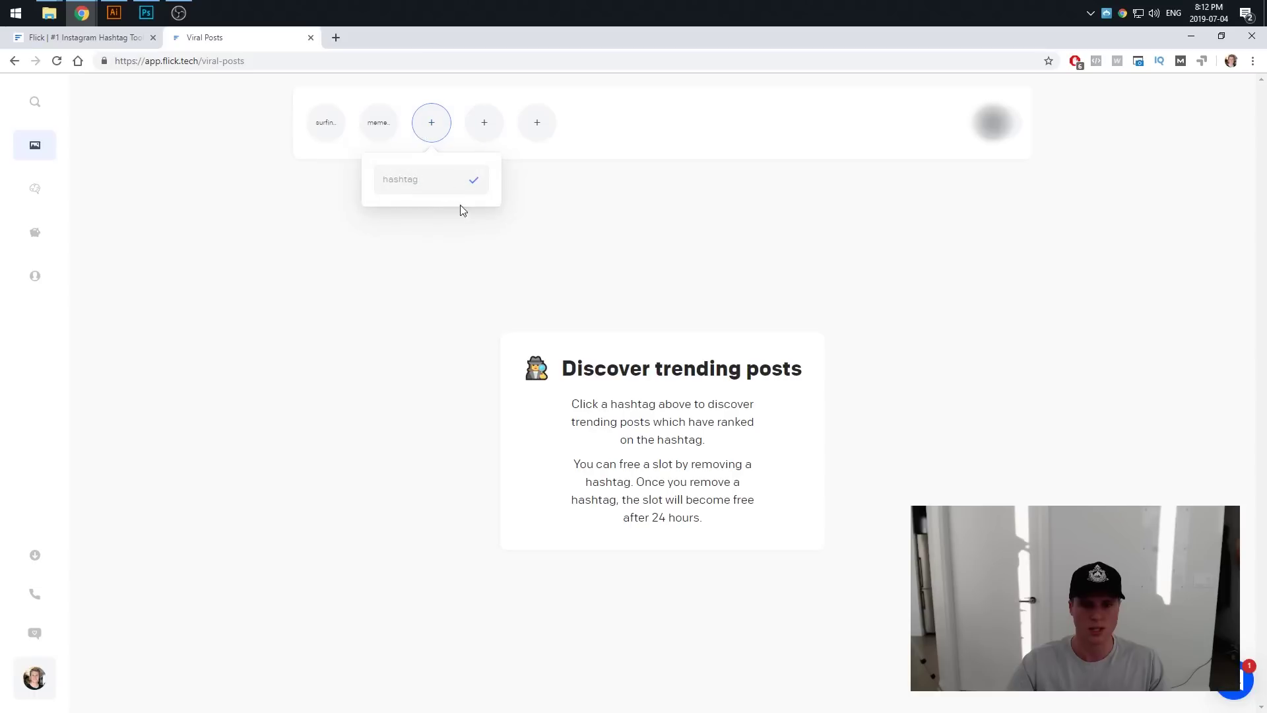
{"action": "left_click", "coordinate": [426, 178]}
{"action": "type", "text": "smoothie"}
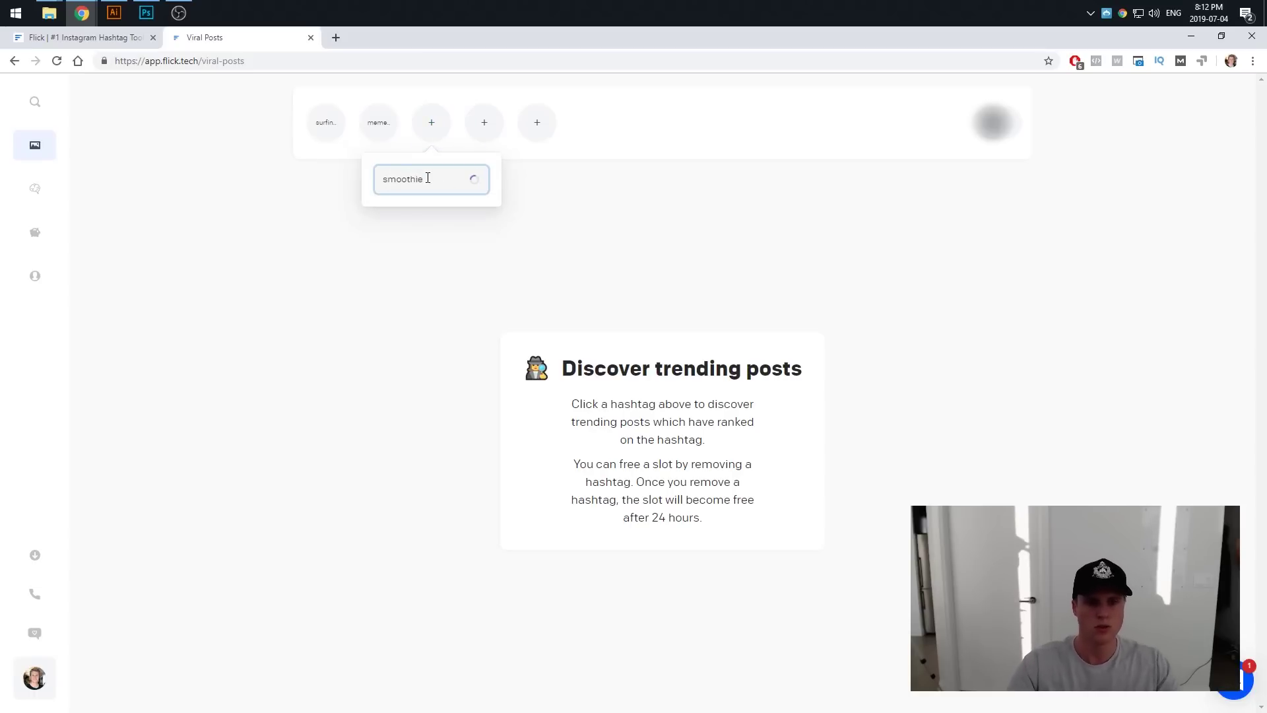
{"action": "key", "text": "Return"}
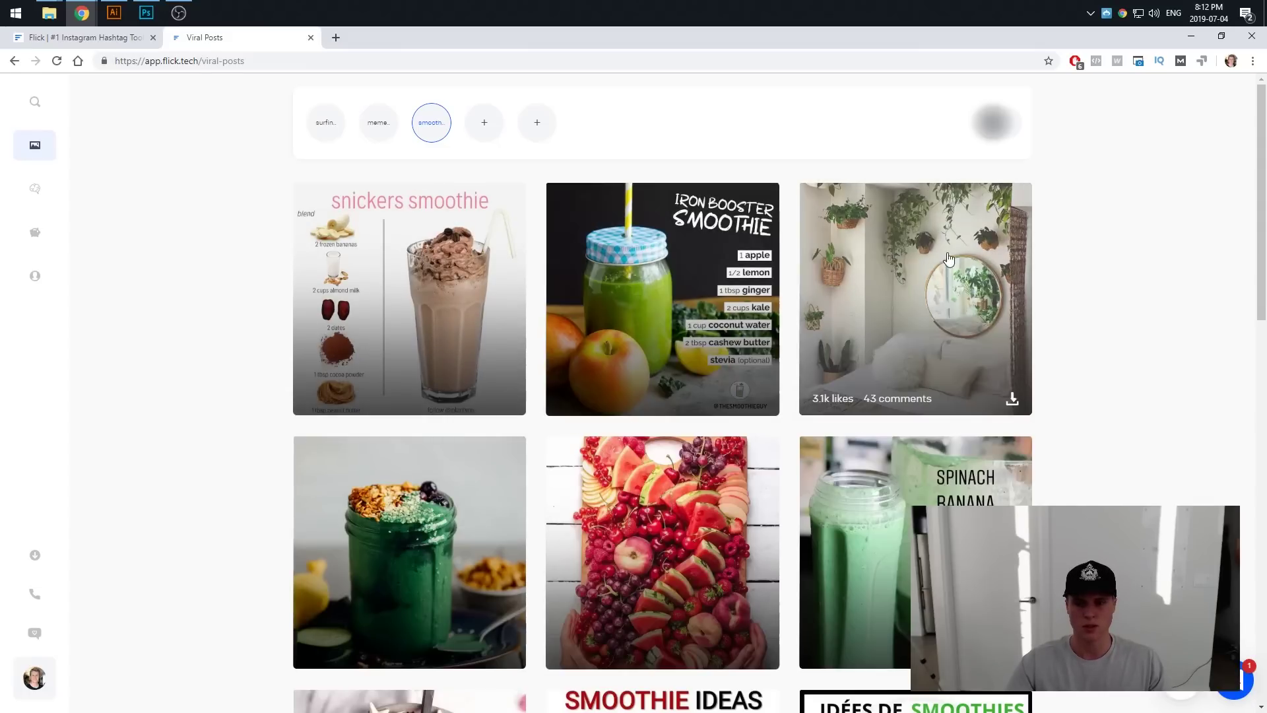
{"action": "scroll", "coordinate": [429, 450], "scroll_direction": "down", "scroll_amount": 1}
{"action": "scroll", "coordinate": [429, 450], "scroll_direction": "down", "scroll_amount": 2}
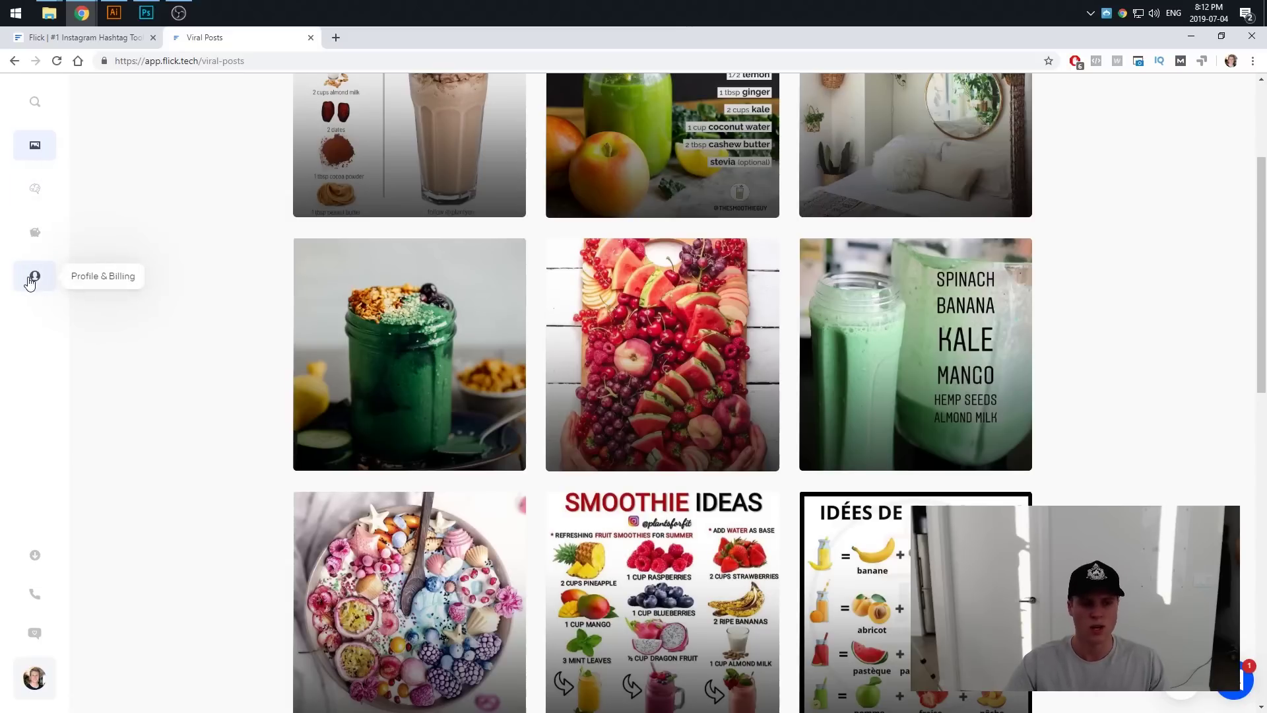
{"action": "scroll", "coordinate": [218, 257], "scroll_direction": "up", "scroll_amount": 3}
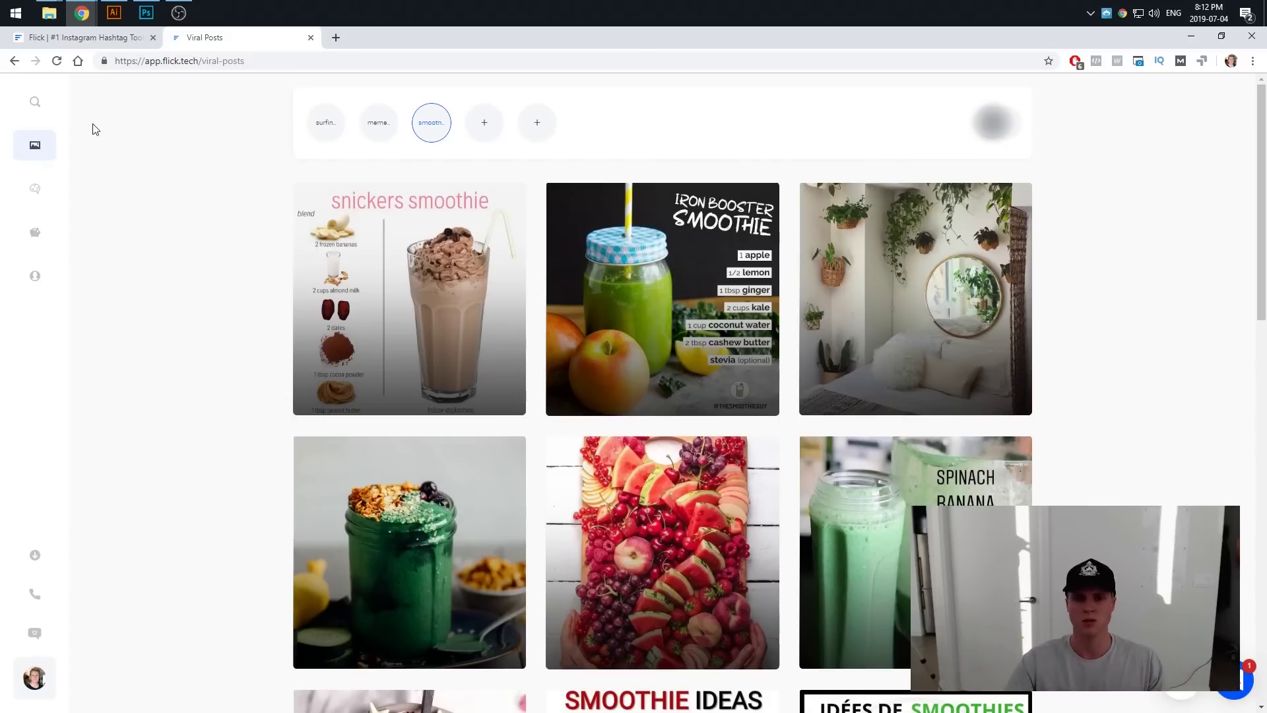
- Switch the hashtag explorer to table view and show hashtags from the #smoothie, then #shakes searches
{"action": "left_click", "coordinate": [34, 102]}
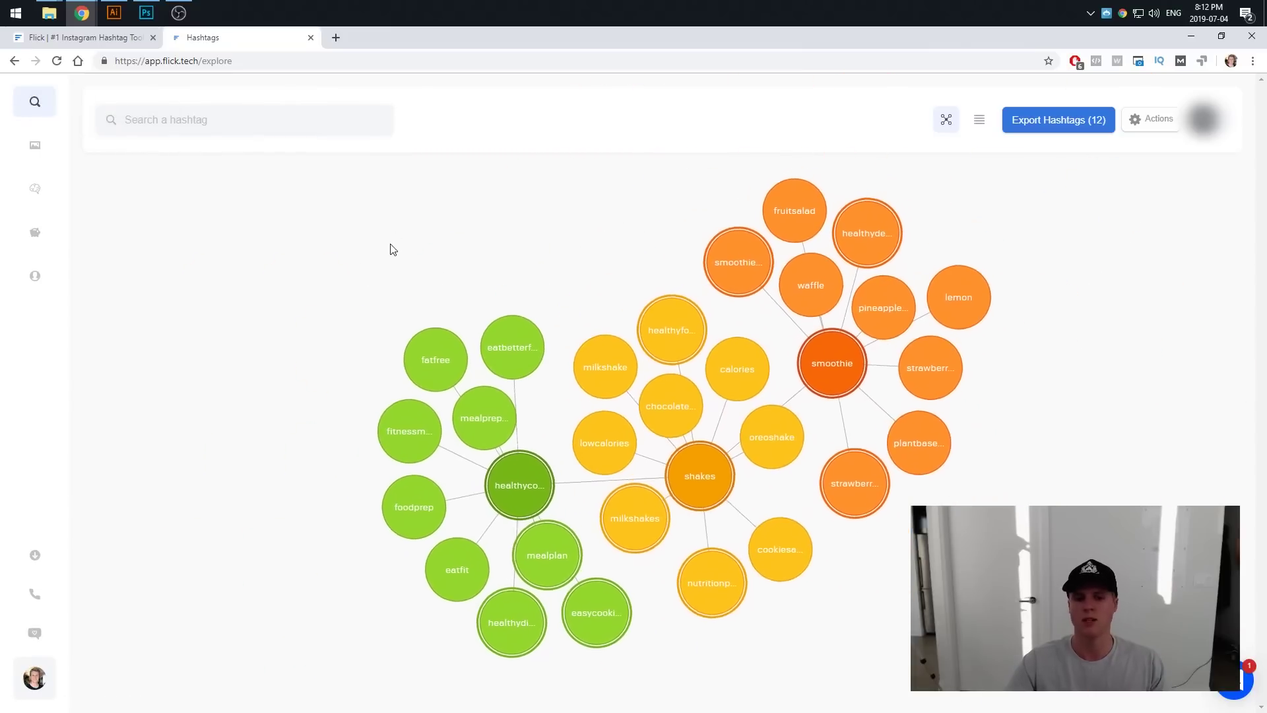
{"action": "left_click", "coordinate": [979, 119]}
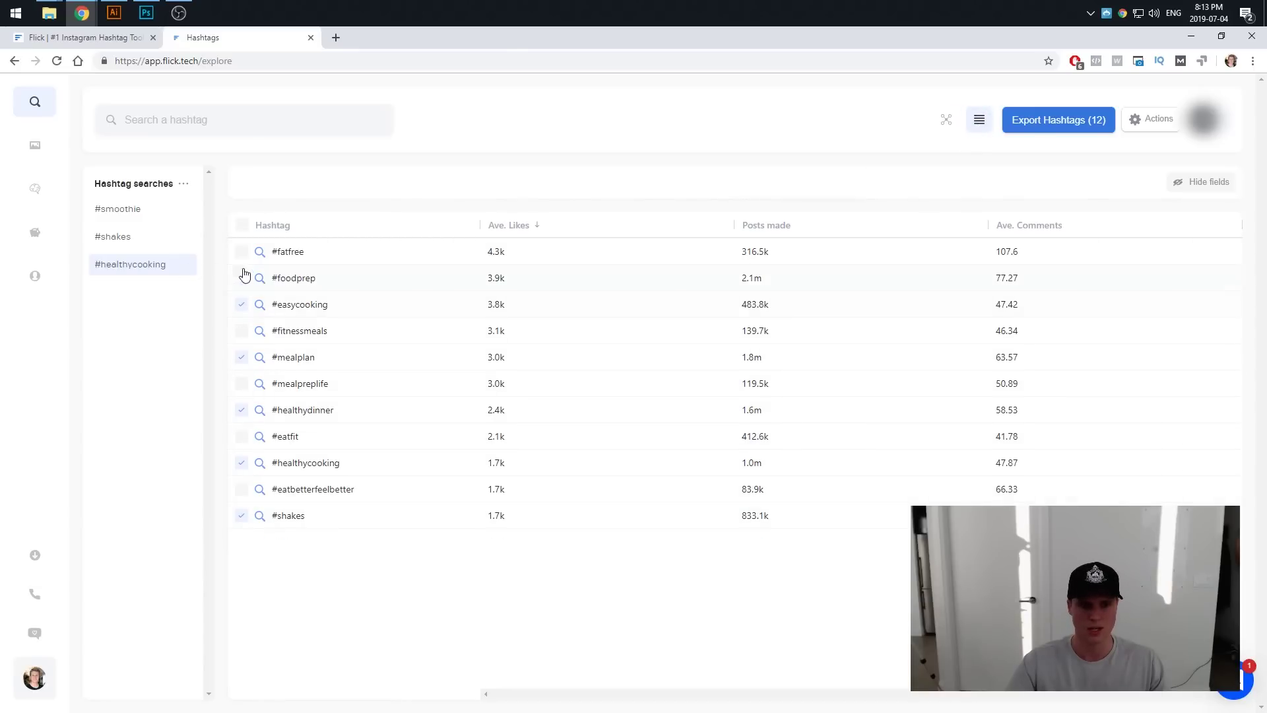
{"action": "left_click", "coordinate": [124, 208]}
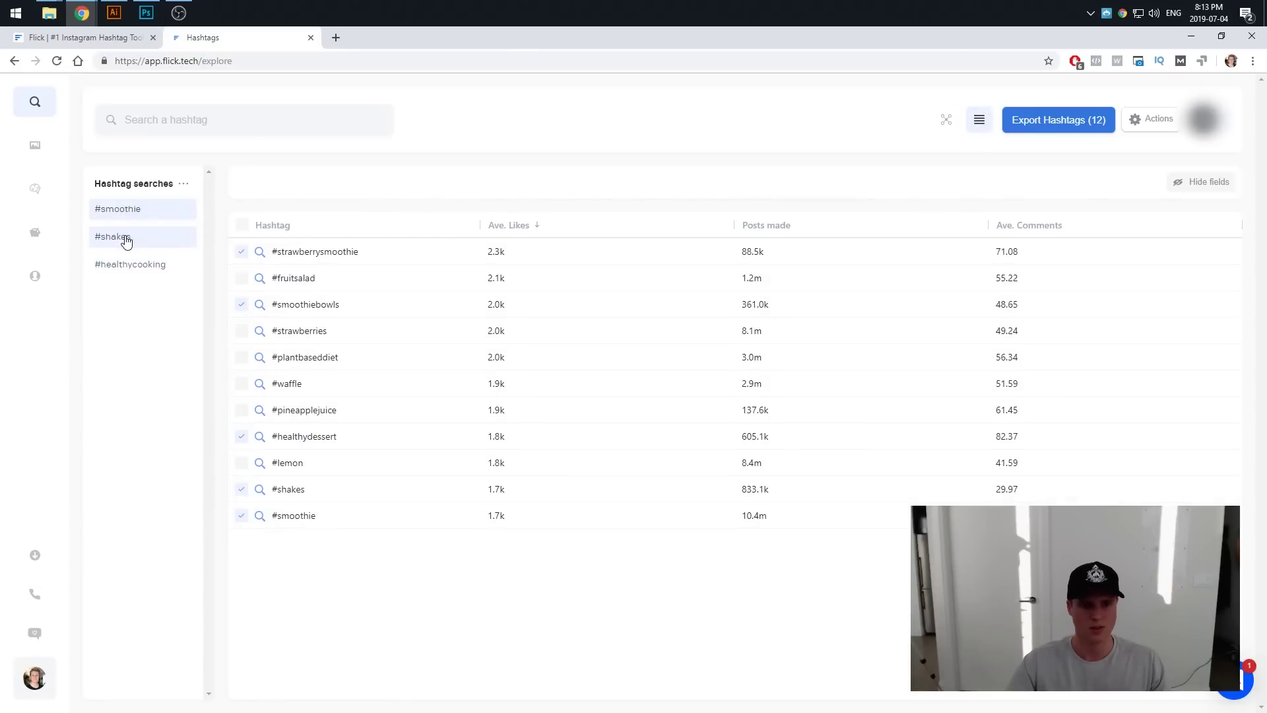
{"action": "left_click", "coordinate": [126, 239]}
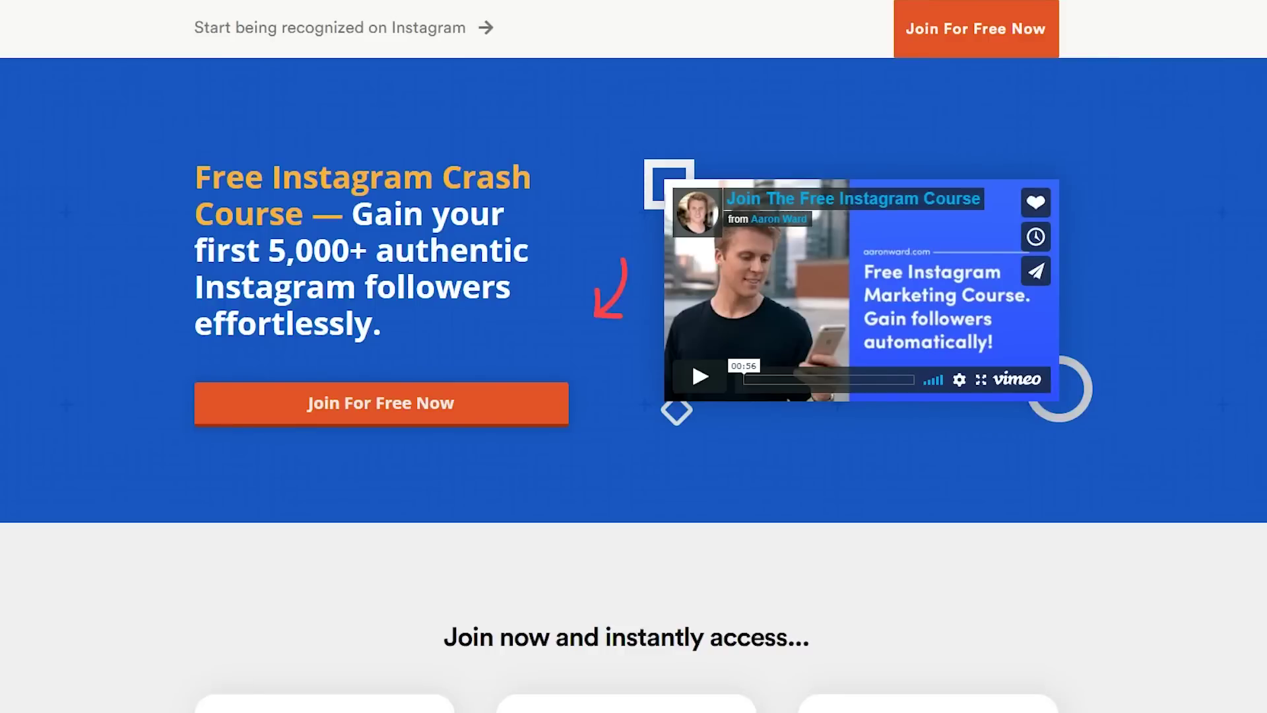
{"action": "scroll", "coordinate": [633, 356], "scroll_direction": "down", "scroll_amount": 5}
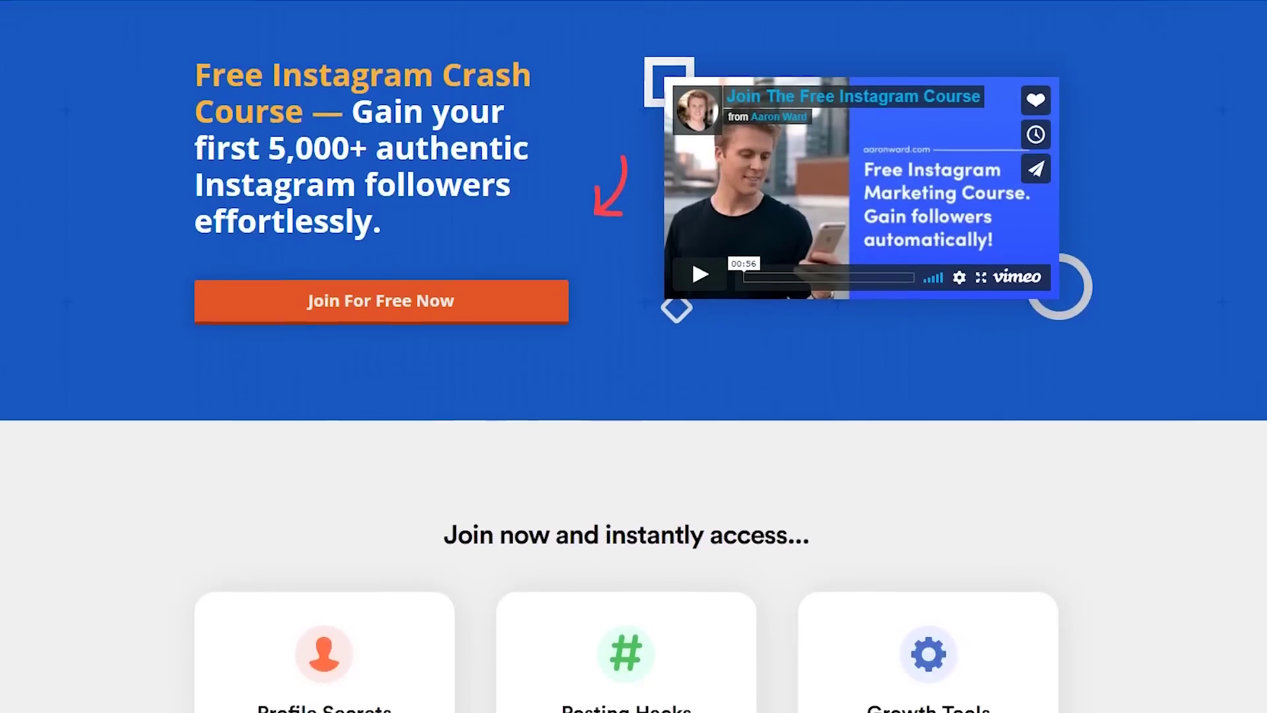
{"action": "scroll", "coordinate": [754, 293], "scroll_direction": "down", "scroll_amount": 1}
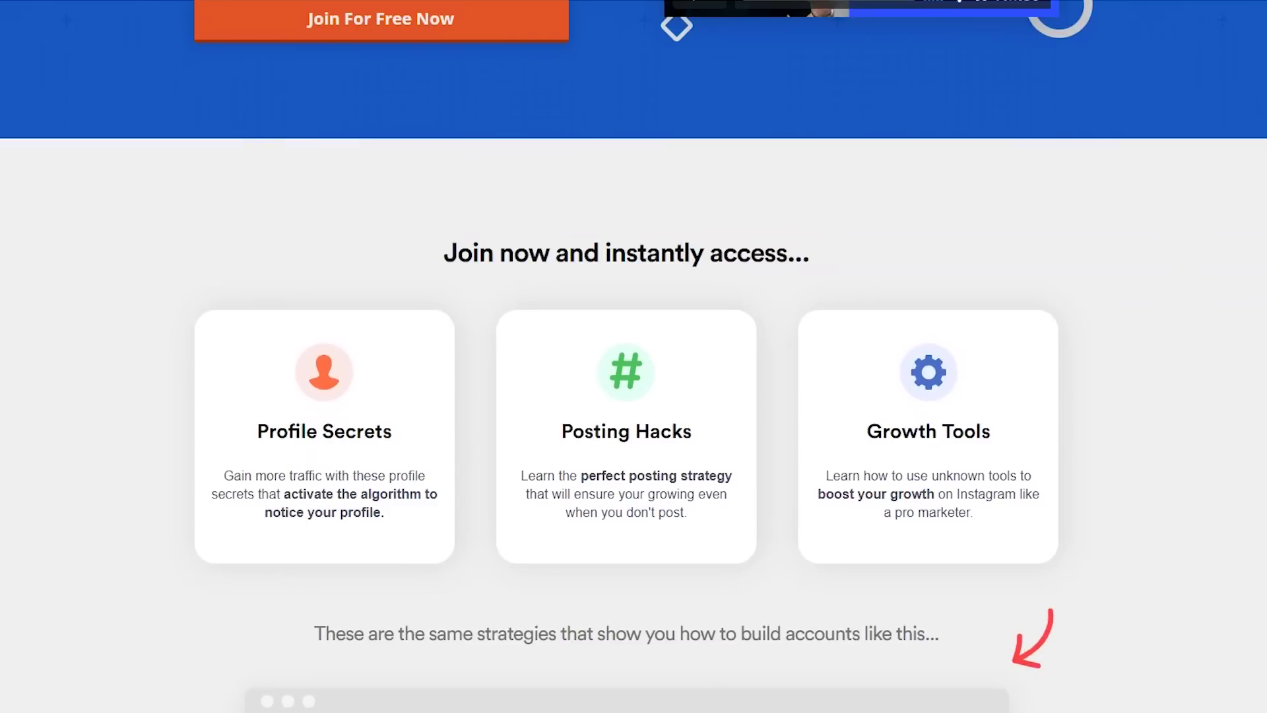
{"action": "scroll", "coordinate": [634, 356], "scroll_direction": "down", "scroll_amount": 10}
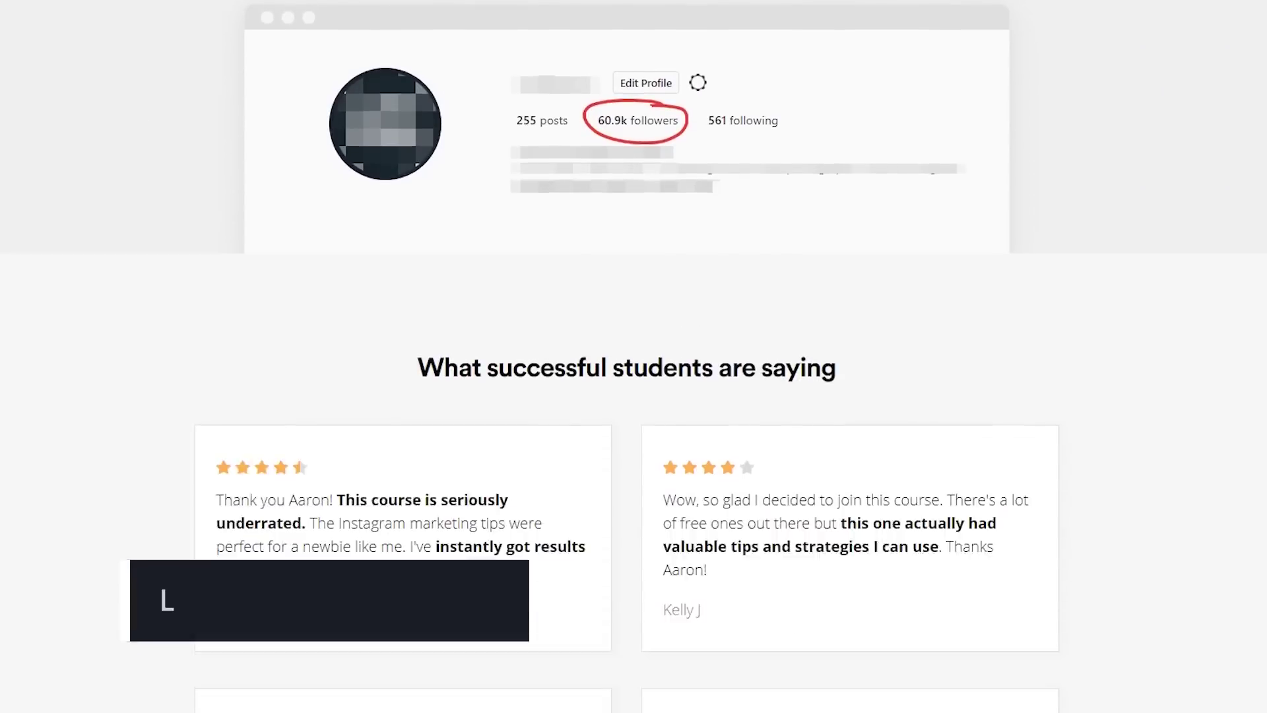
{"action": "scroll", "coordinate": [636, 540], "scroll_direction": "down", "scroll_amount": 7}
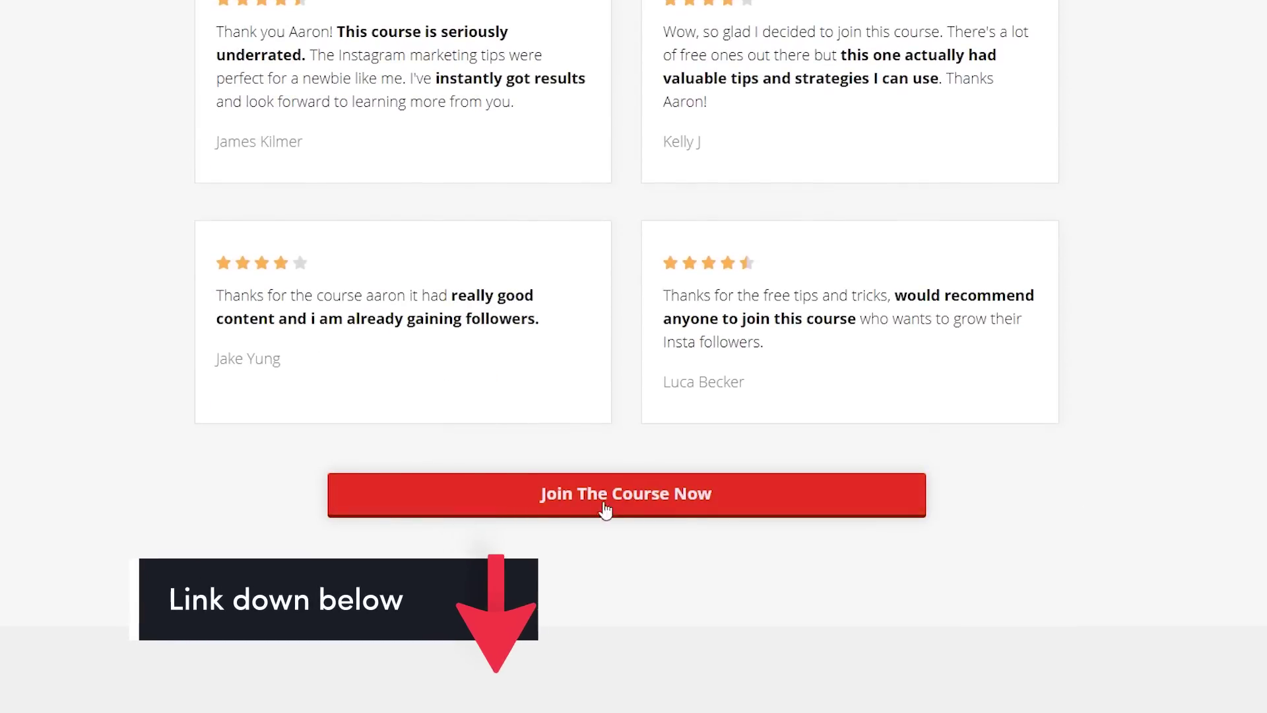